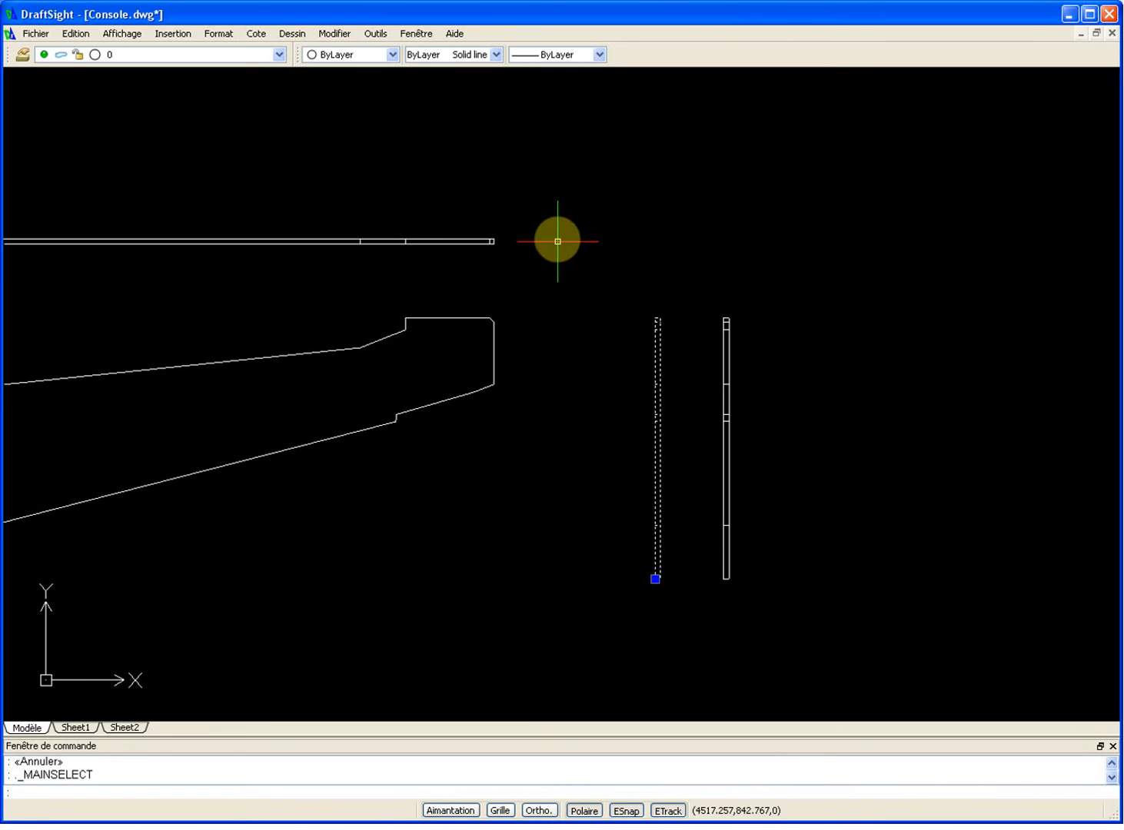
# Step: Create a new layer named Cache in the drawing
pyautogui.click(20, 56)
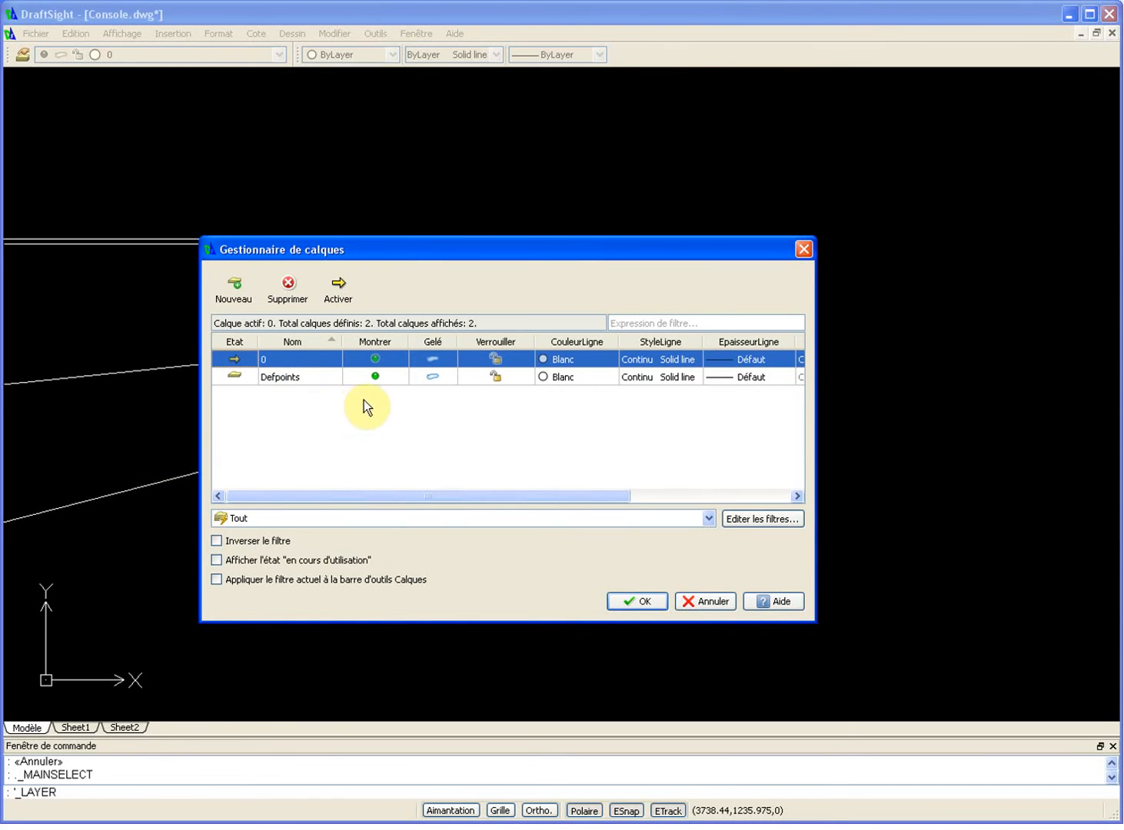
pyautogui.moveTo(392, 497); pyautogui.dragTo(466, 501)
pyautogui.click(245, 292)
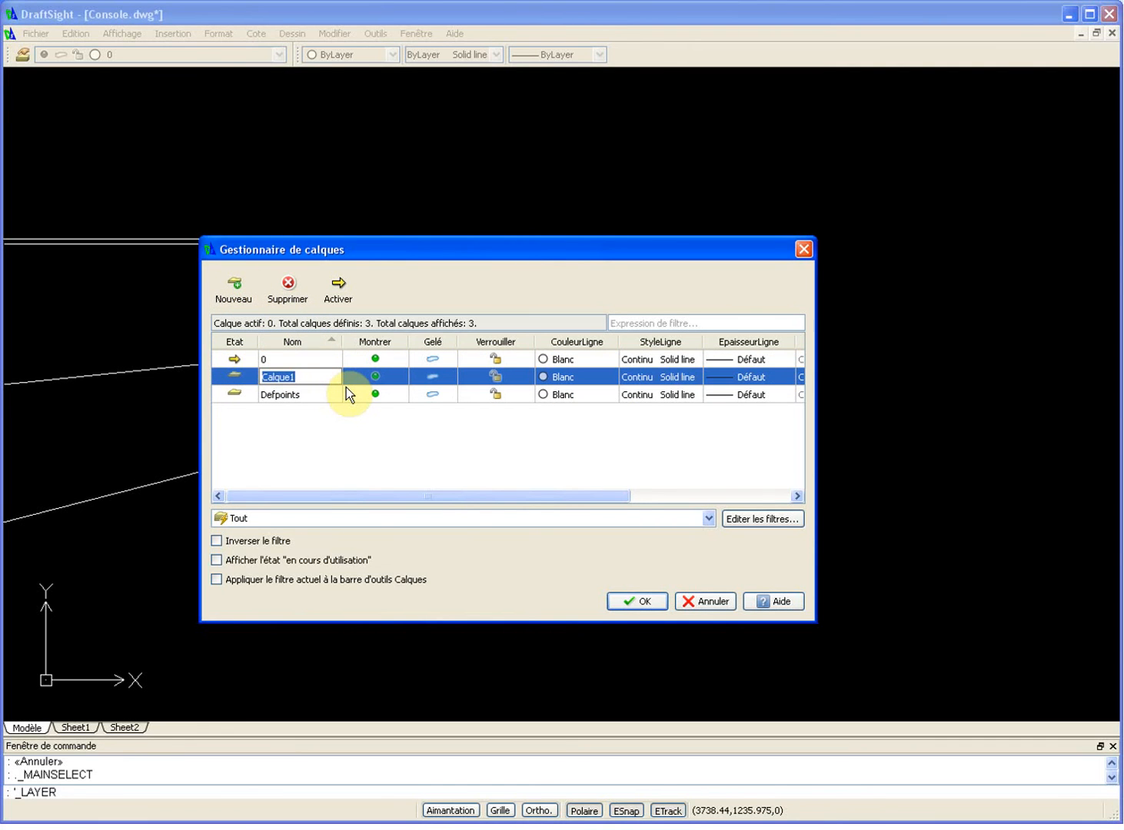
pyautogui.write('Cache')
# Step: Set the line colour of the Cache layer to index colour 8, the medium grey
pyautogui.click(578, 379)
pyautogui.click(610, 375)
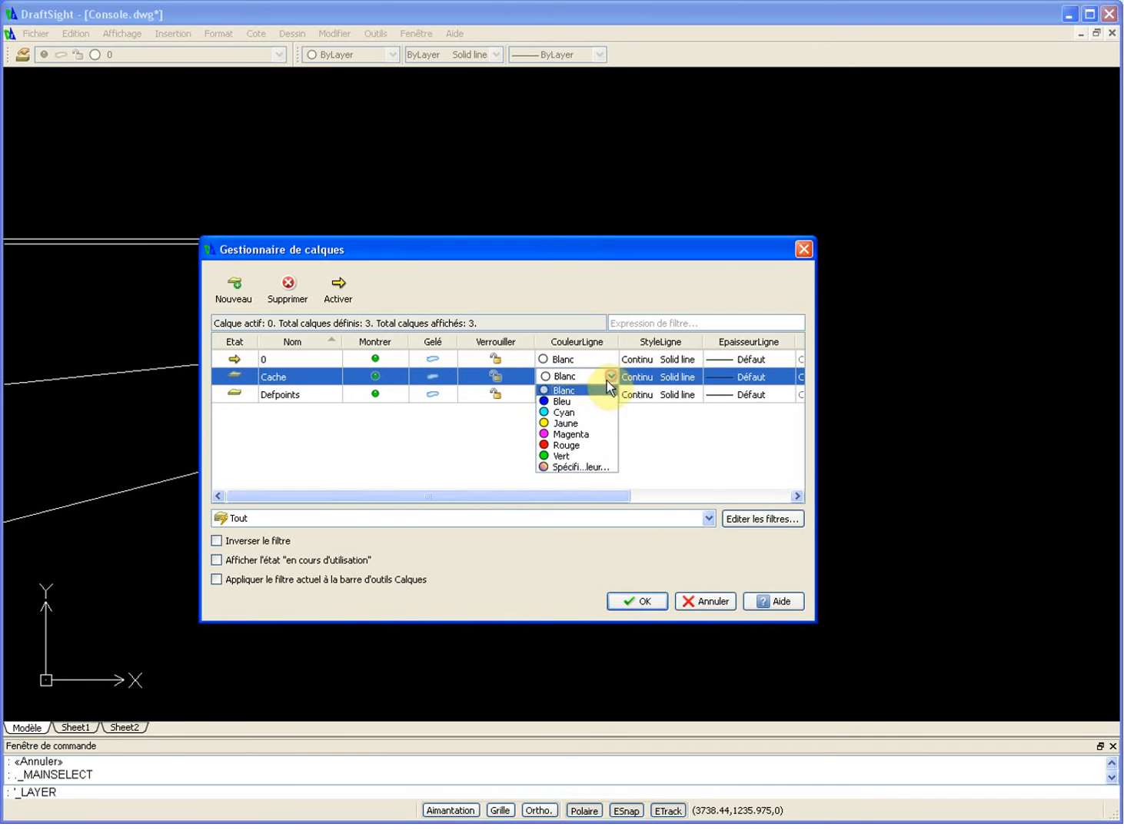
pyautogui.click(586, 470)
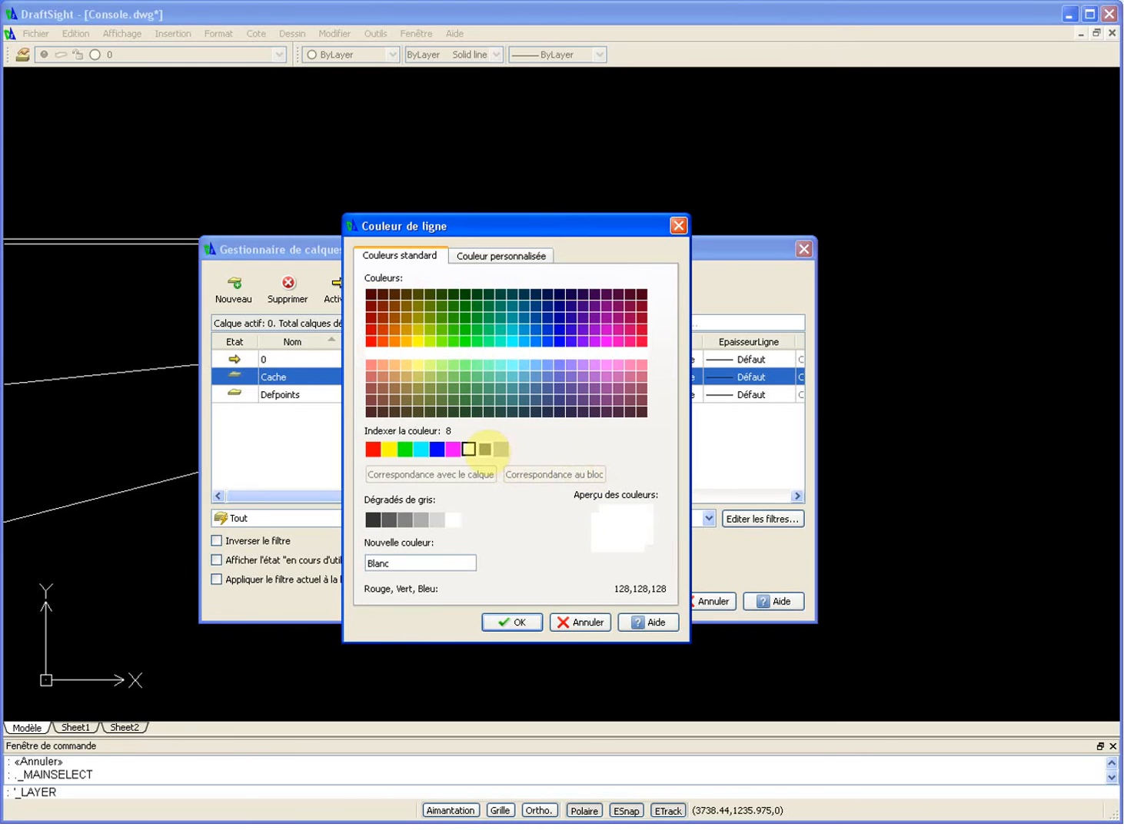
pyautogui.click(485, 449)
pyautogui.click(511, 622)
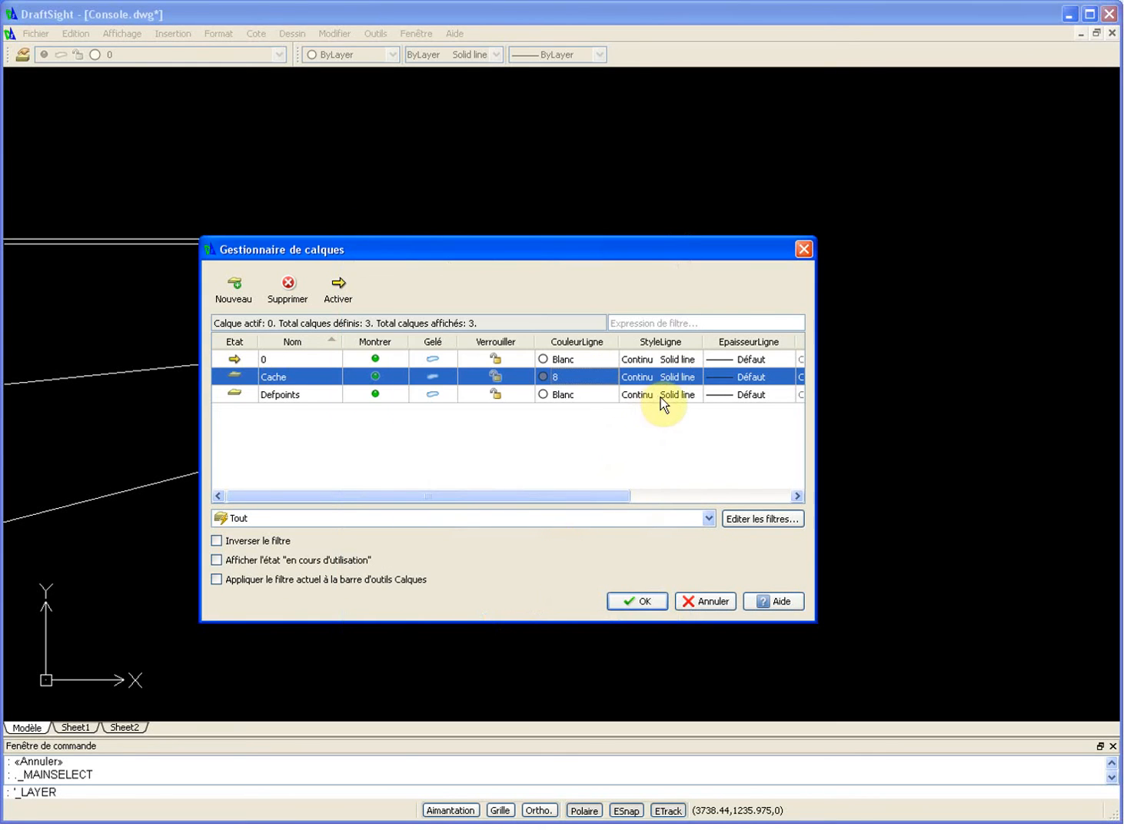
pyautogui.click(661, 398)
pyautogui.click(719, 397)
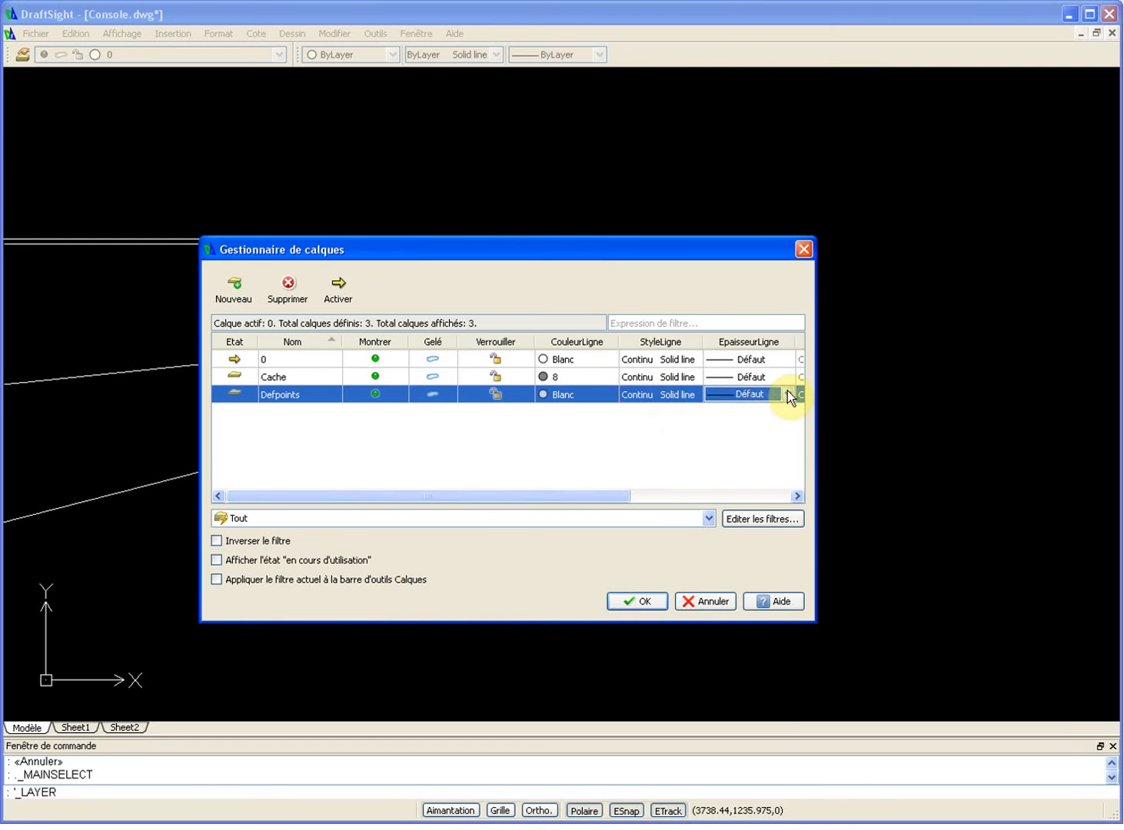
pyautogui.click(787, 393)
pyautogui.click(655, 422)
# Step: Load the DASH2 (DashLong) line style from mm.lin into the drawing
pyautogui.click(595, 493)
pyautogui.moveTo(596, 493); pyautogui.dragTo(682, 497)
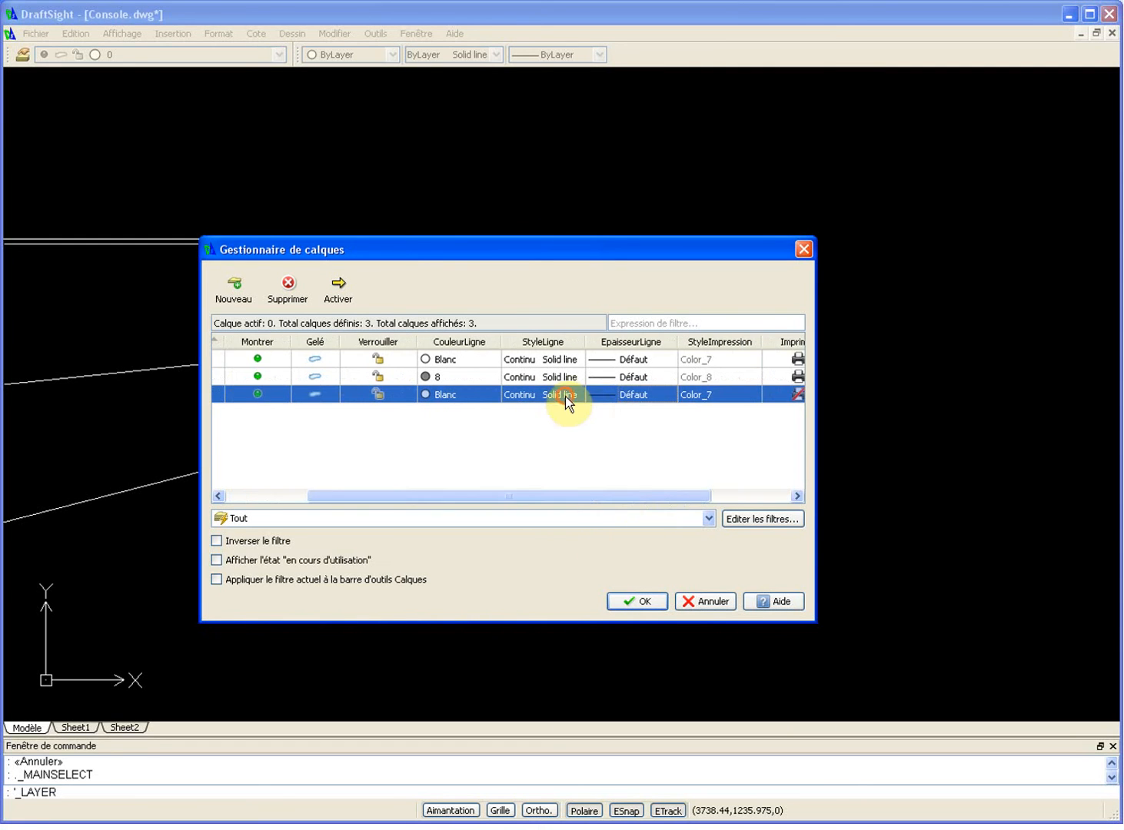
pyautogui.click(577, 396)
pyautogui.click(554, 420)
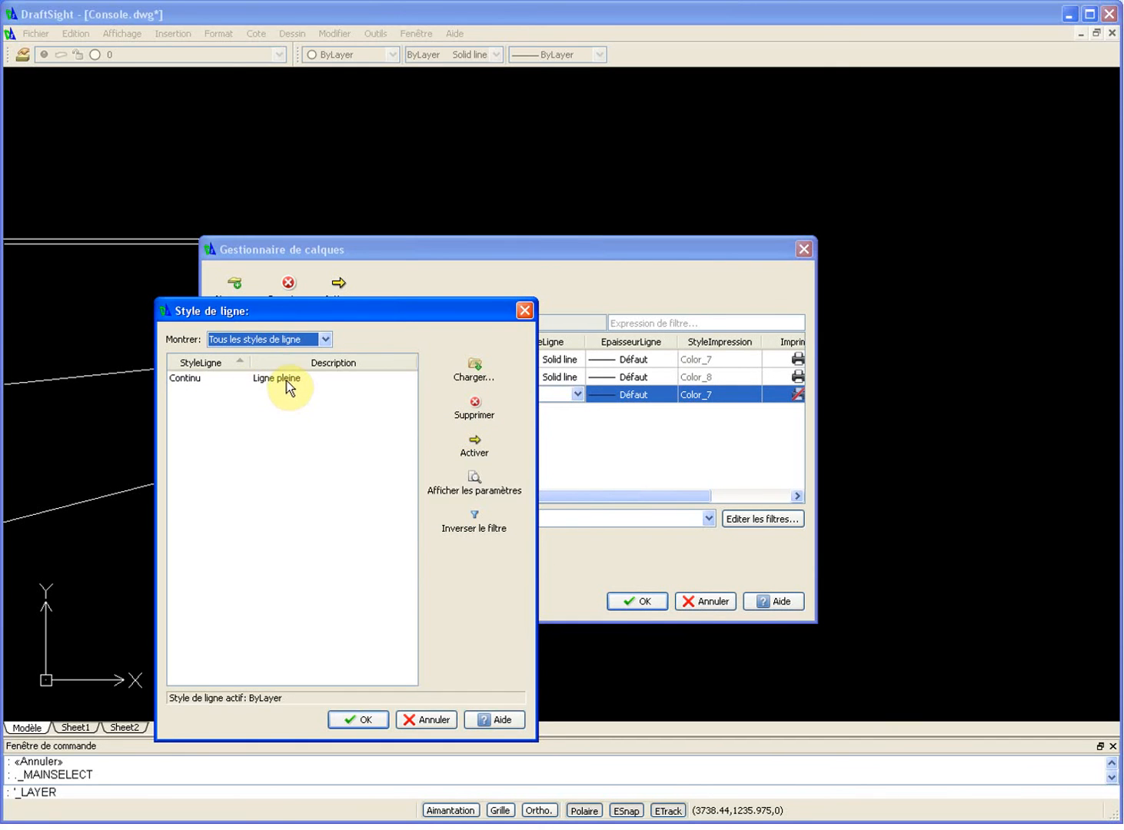
pyautogui.click(489, 372)
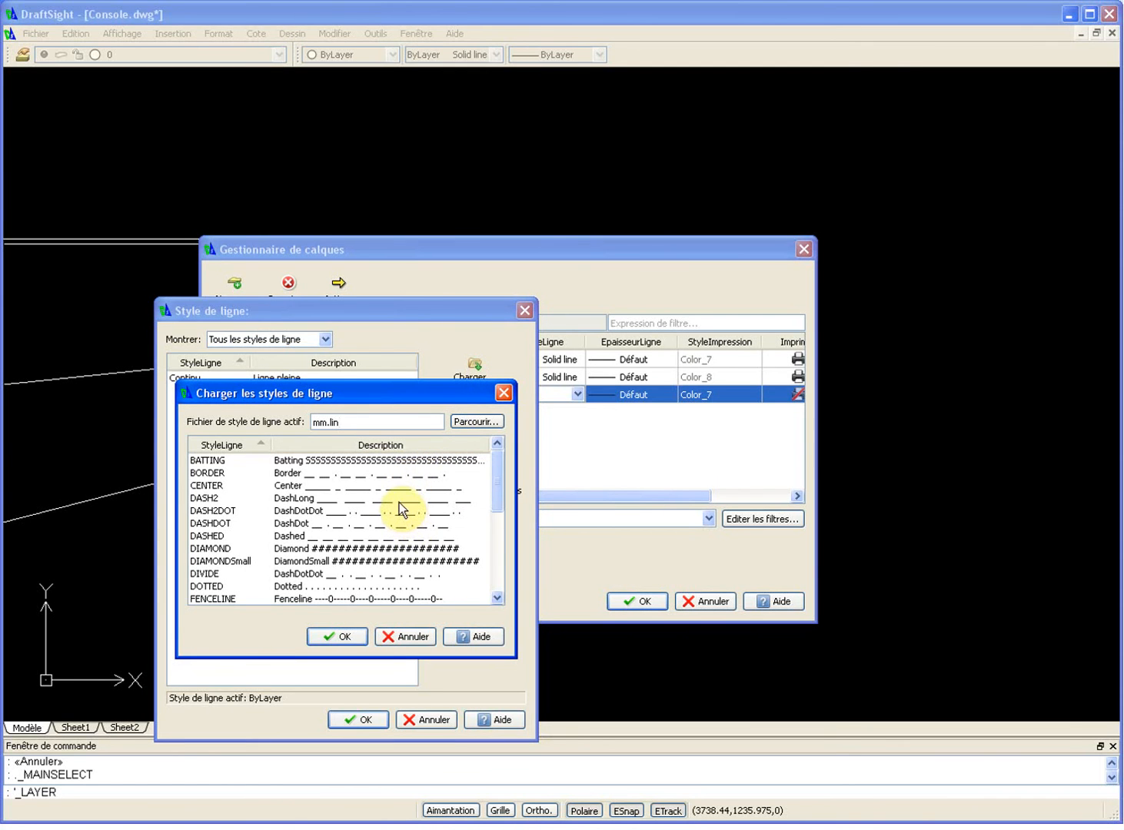
pyautogui.click(398, 500)
pyautogui.scroll(-1, 399, 503)
pyautogui.scroll(1, 399, 503)
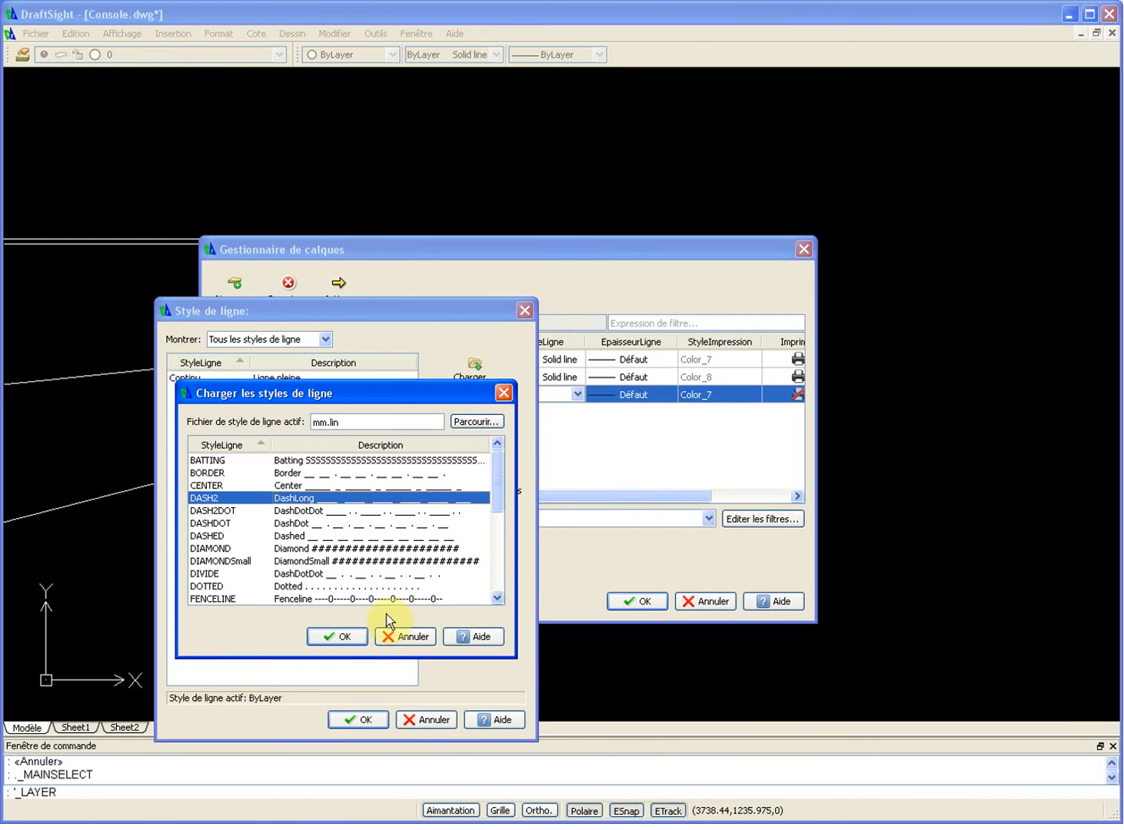
pyautogui.click(346, 636)
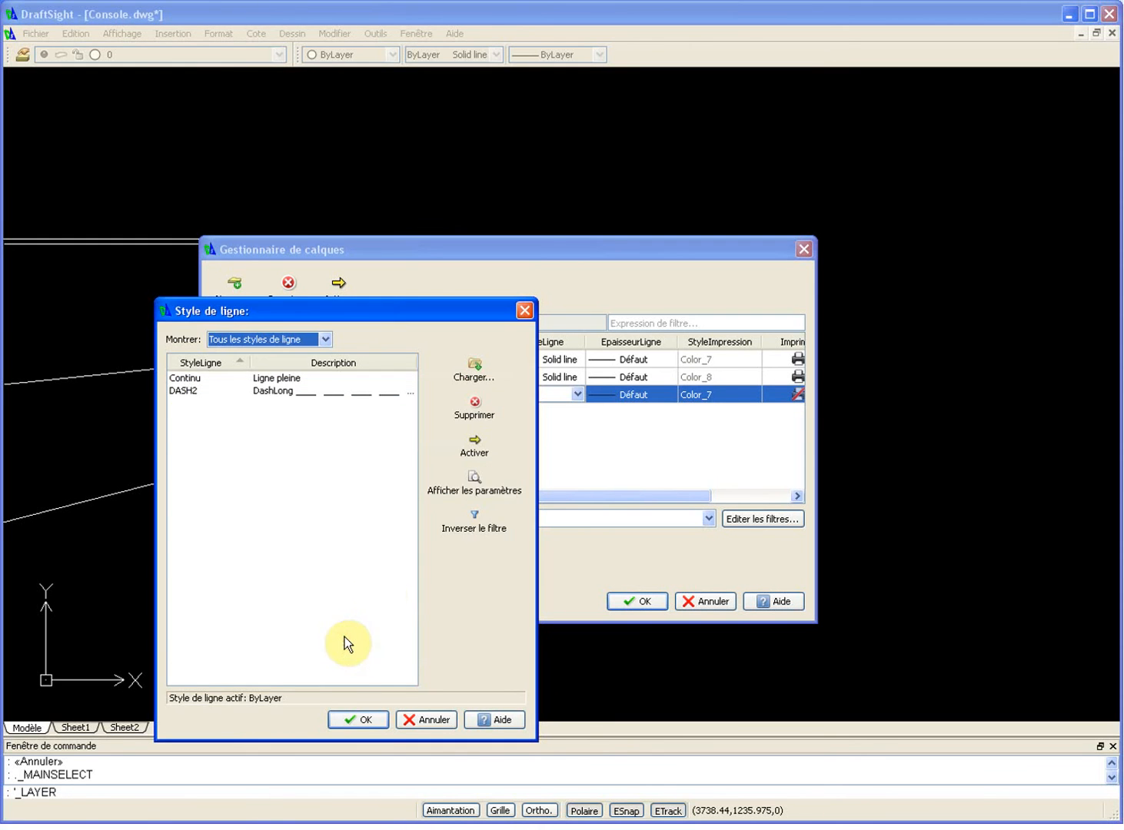
pyautogui.click(367, 722)
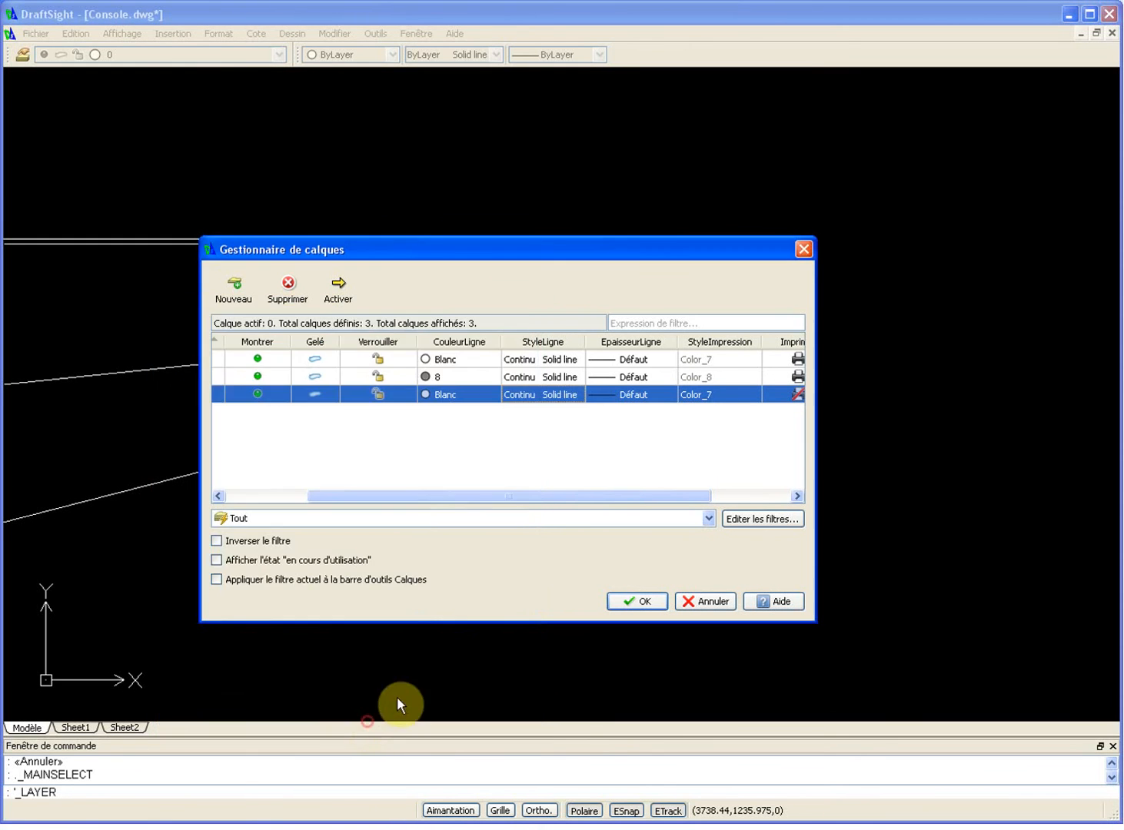
pyautogui.click(580, 396)
pyautogui.click(579, 395)
pyautogui.click(570, 427)
pyautogui.click(432, 495)
pyautogui.moveTo(431, 495)
pyautogui.mouseDown()
pyautogui.moveTo(346, 497)
pyautogui.moveTo(447, 495)
pyautogui.mouseUp()
pyautogui.click(551, 395)
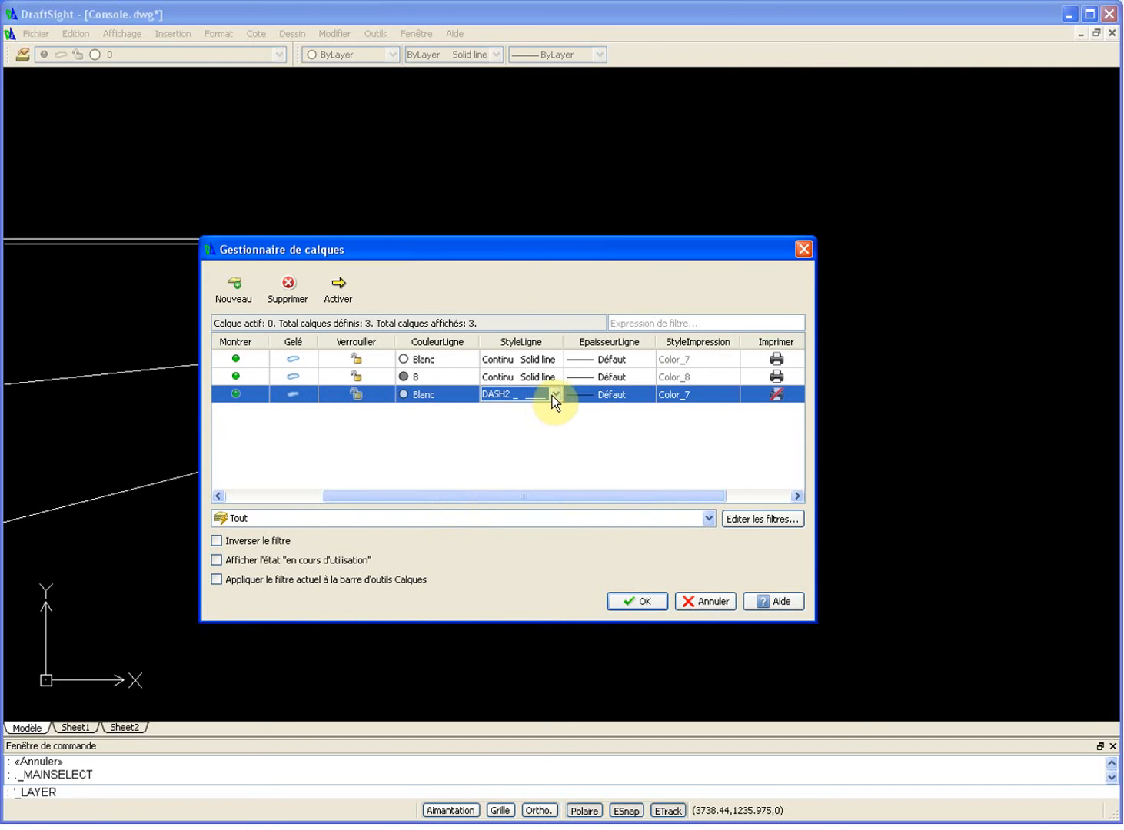
pyautogui.click(553, 398)
pyautogui.click(542, 411)
pyautogui.moveTo(494, 496); pyautogui.dragTo(363, 497)
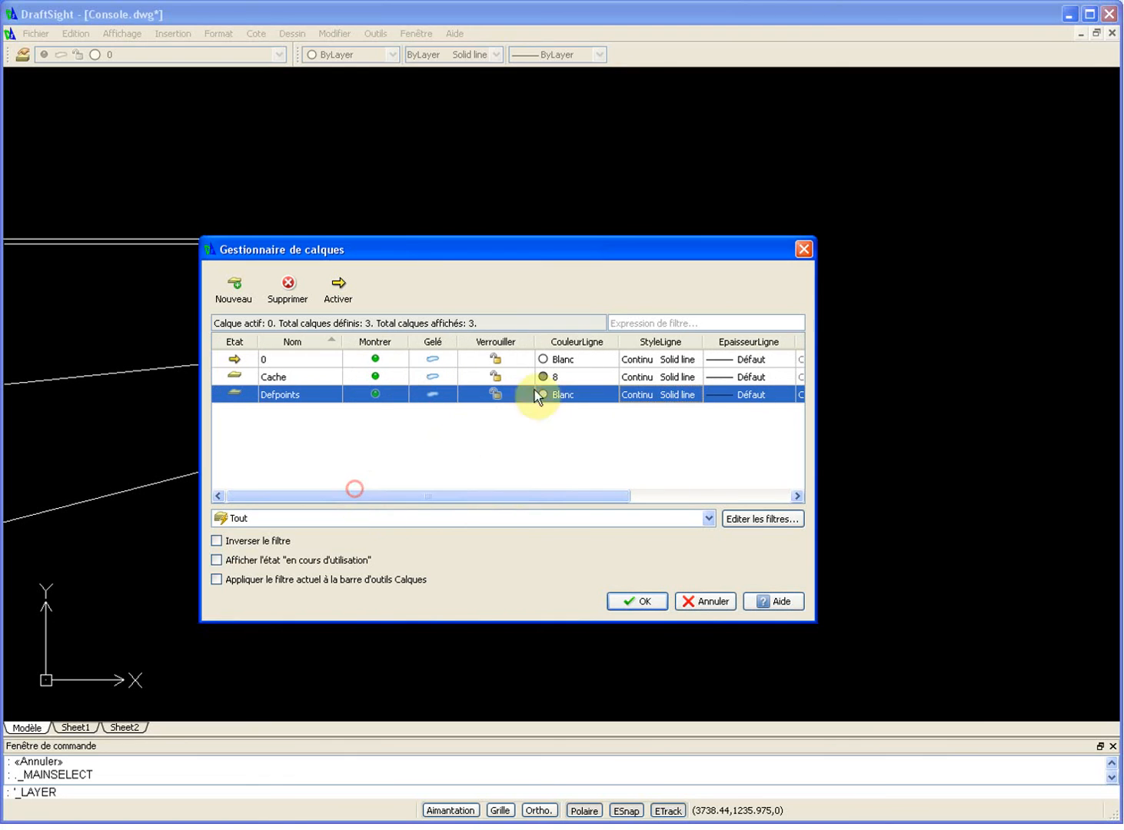
# Step: Assign the DASH2 line style to the Cache layer and accept the layer settings
pyautogui.click(656, 376)
pyautogui.click(695, 375)
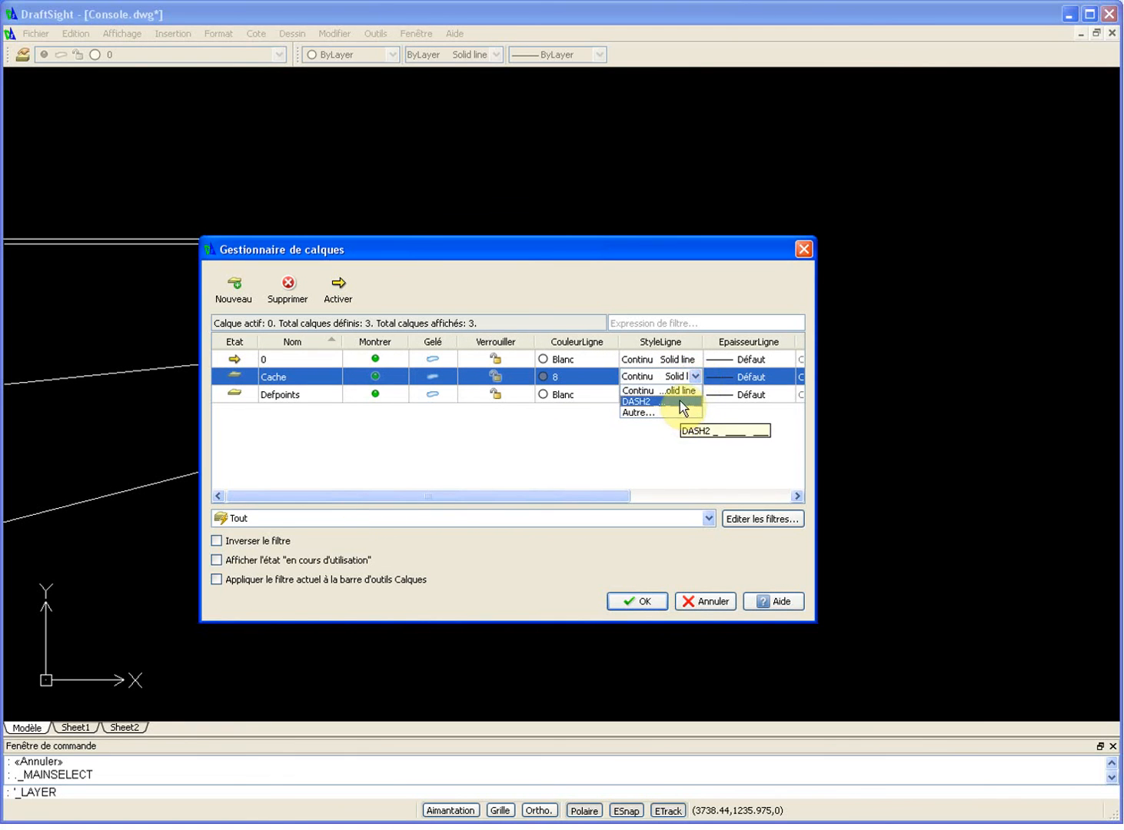
pyautogui.click(681, 401)
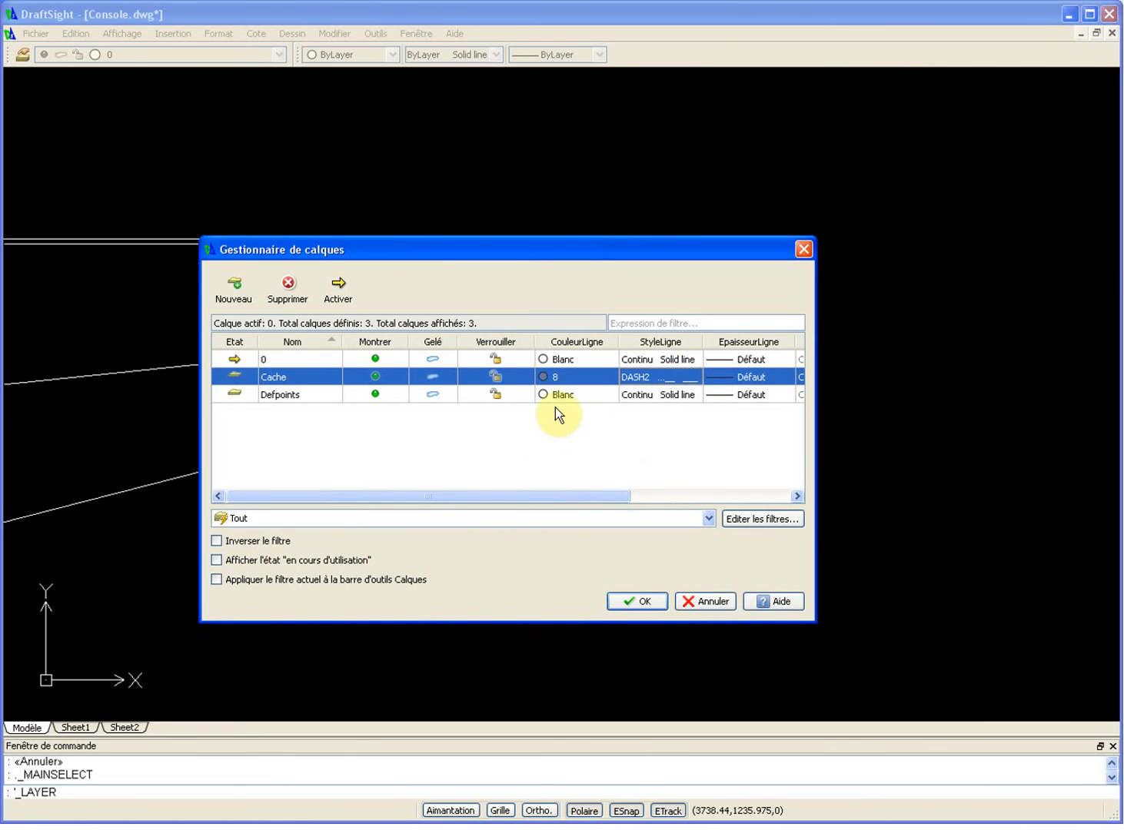
pyautogui.click(635, 601)
# Step: Put the selected narrow vertical side-view block on the Cache layer
pyautogui.click(683, 378)
pyautogui.click(635, 435)
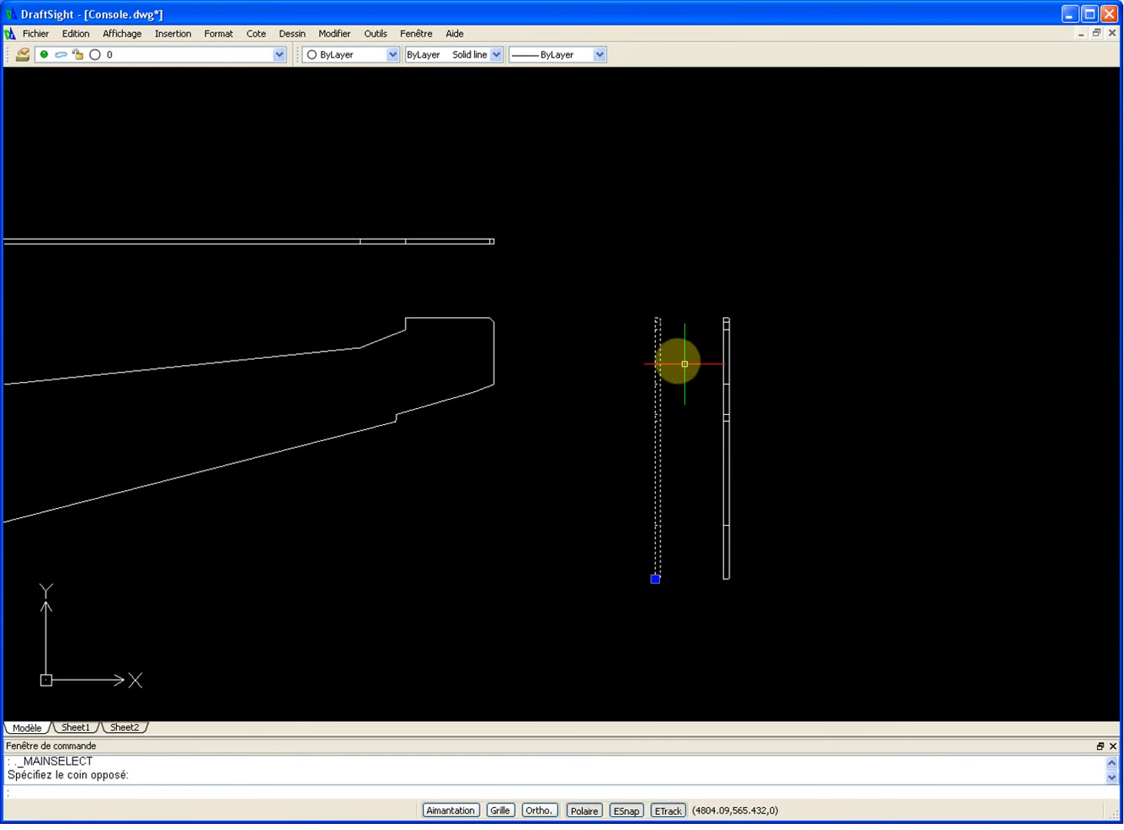
pyautogui.click(184, 52)
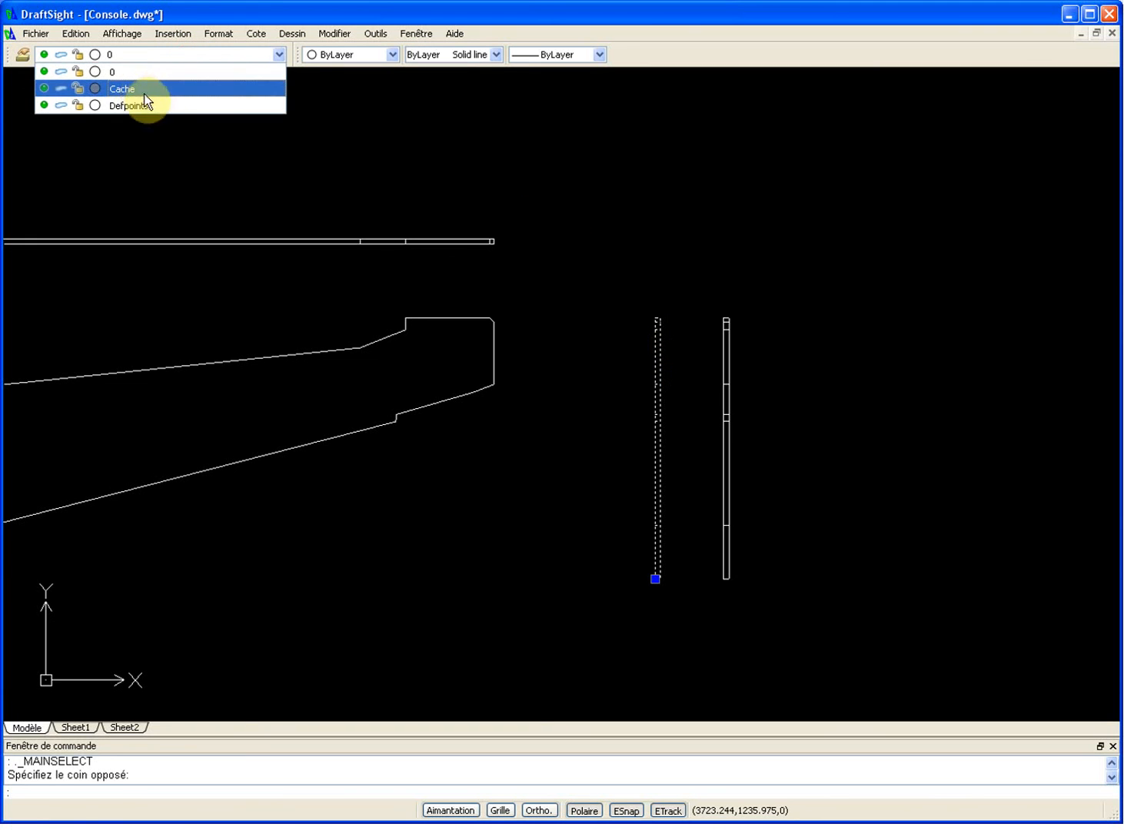
pyautogui.click(140, 88)
# Step: Move the dashed side-view block by its base point onto the front view between the middle and right slots, at about X 2518, Y 122
pyautogui.scroll(8, 695, 396)
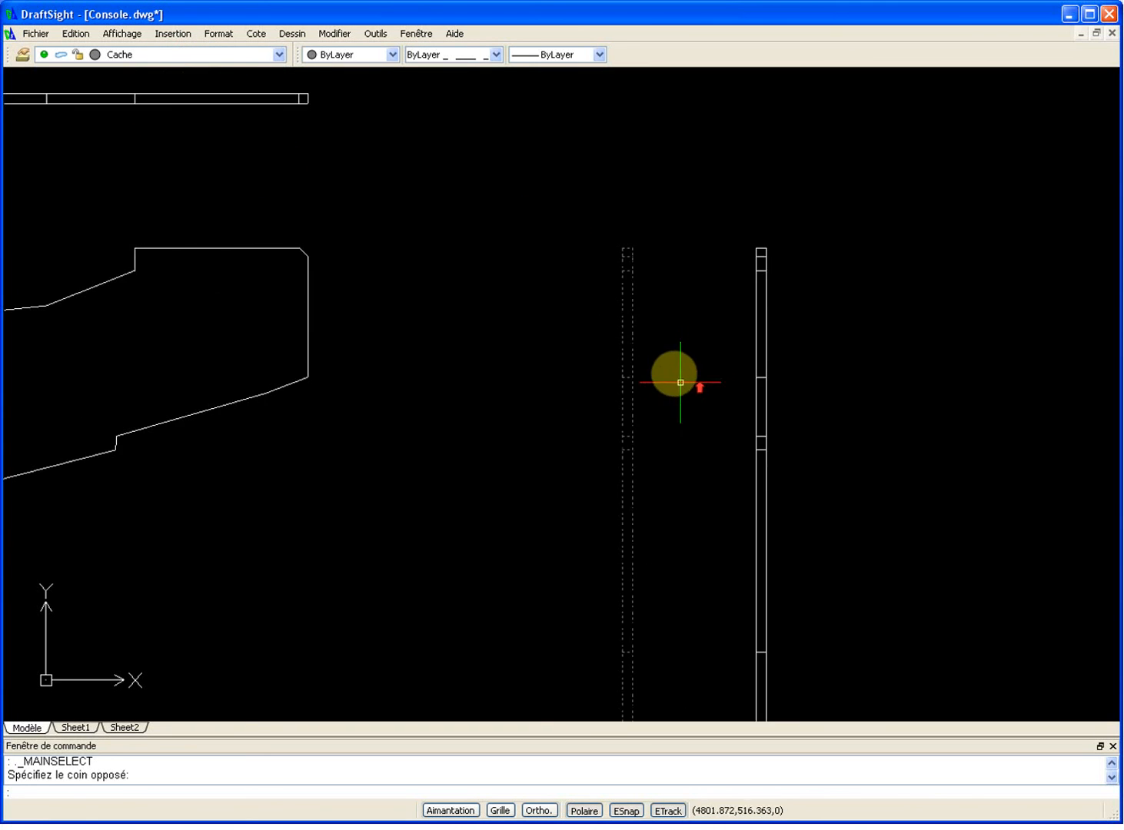
pyautogui.scroll(-6, 590, 314)
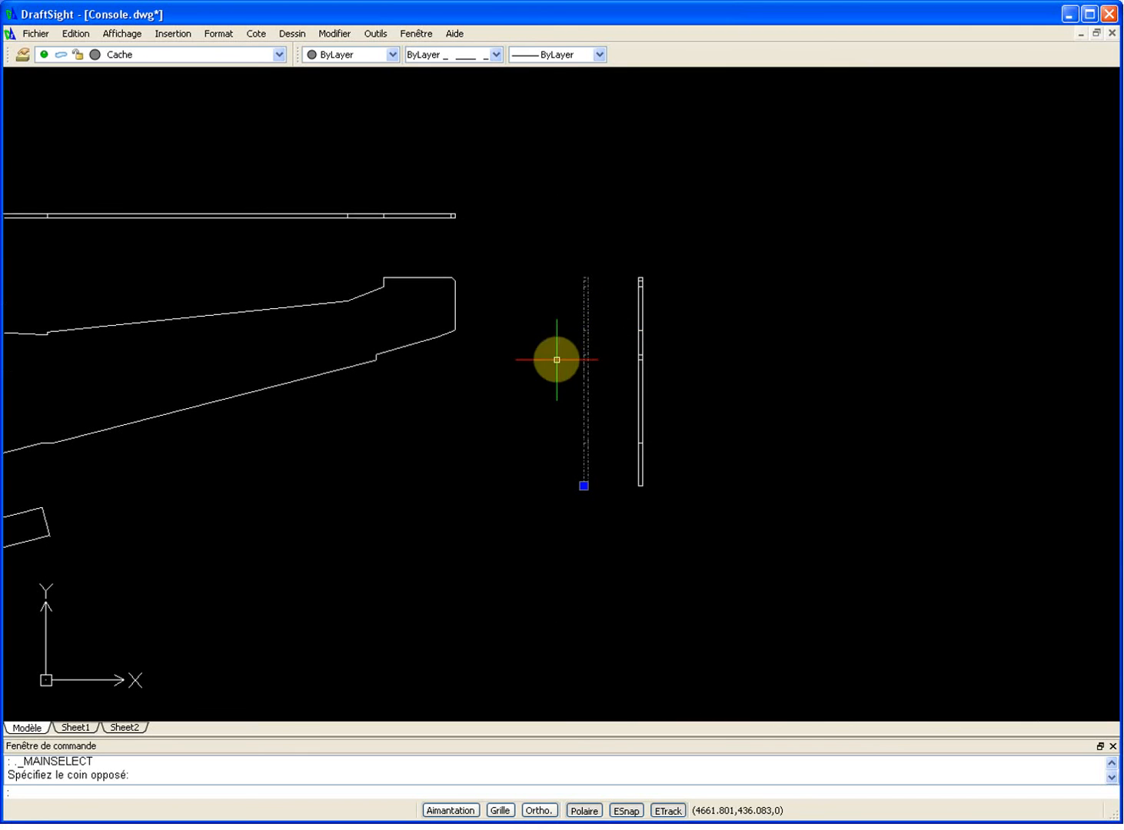
pyautogui.click(584, 485)
pyautogui.scroll(-5, 233, 454)
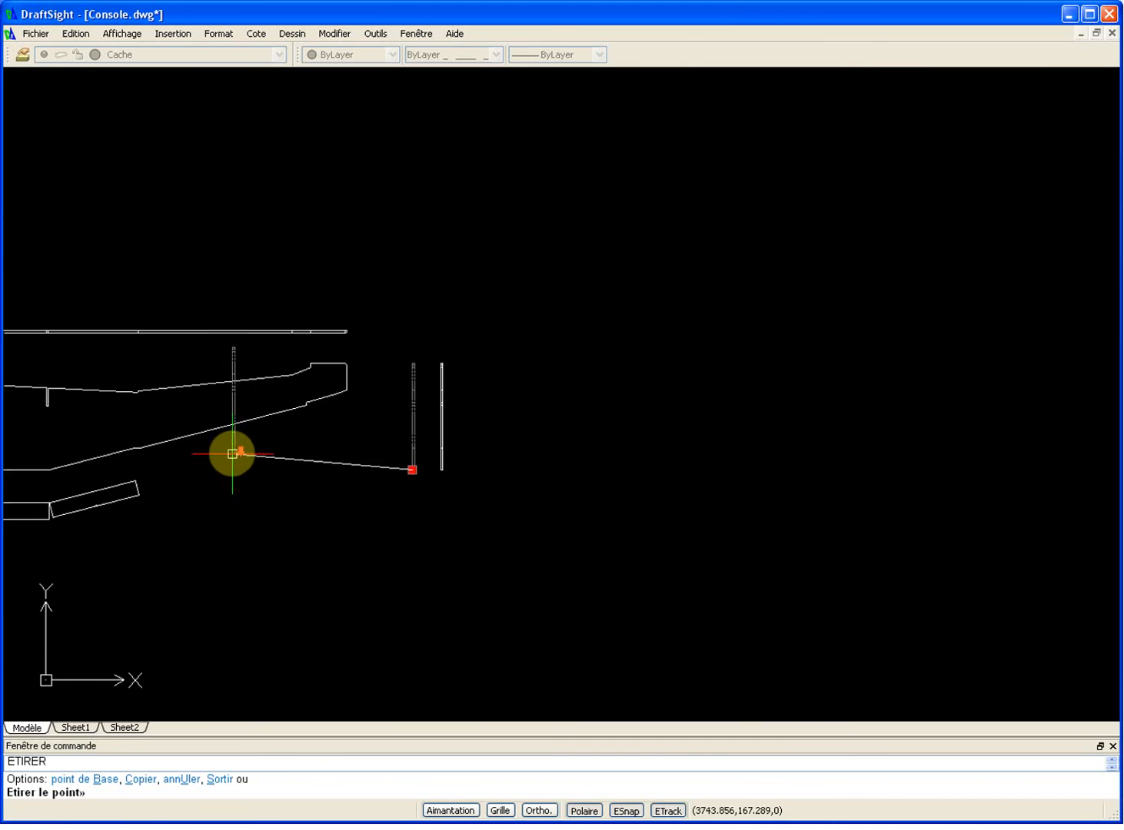
pyautogui.scroll(6, 567, 496)
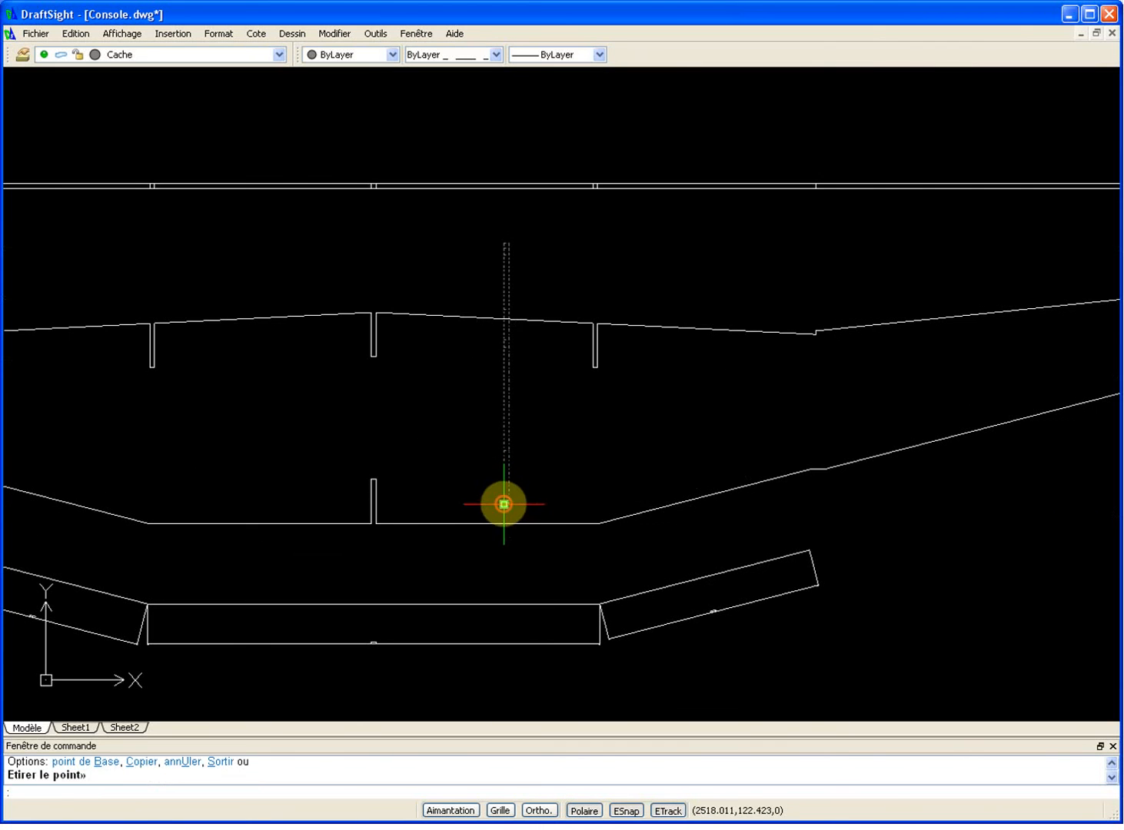
pyautogui.press('Escape')
pyautogui.press('Escape')
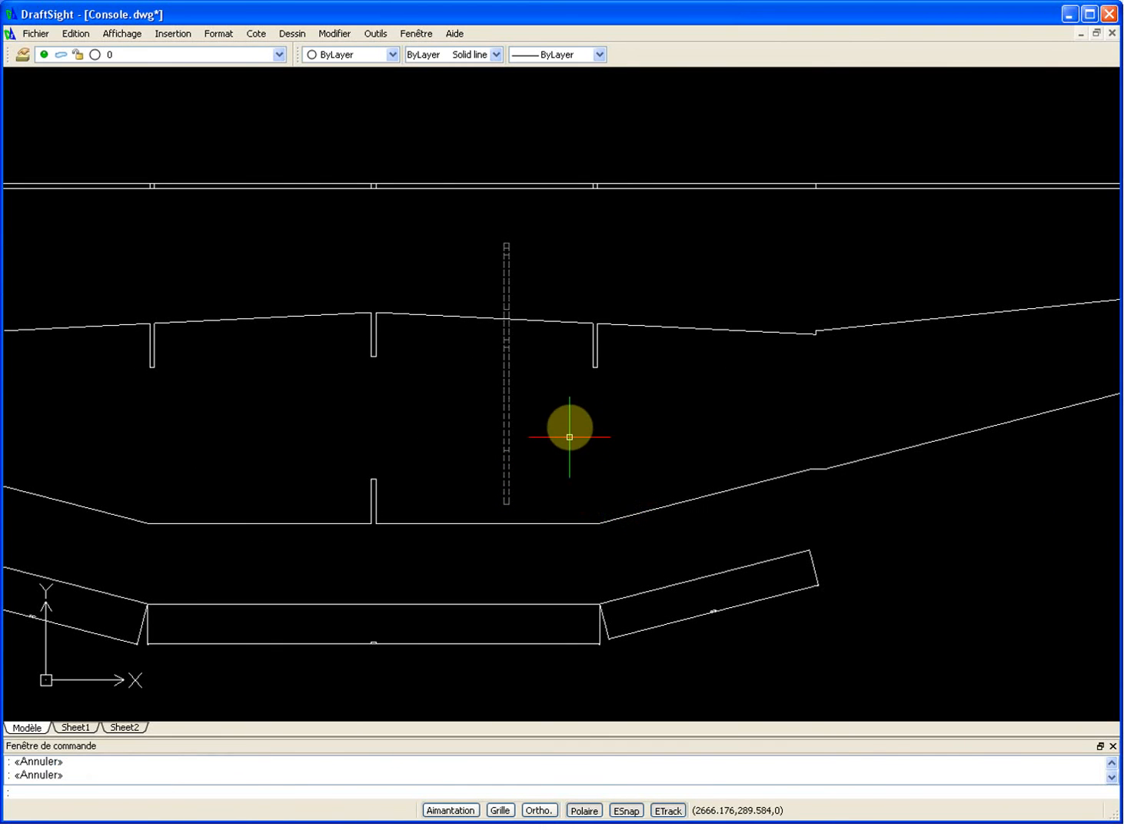
# Step: Draw a continuous line from the sloped upper contour up the dashed part's left edge and across its top edge
pyautogui.scroll(3, 507, 293)
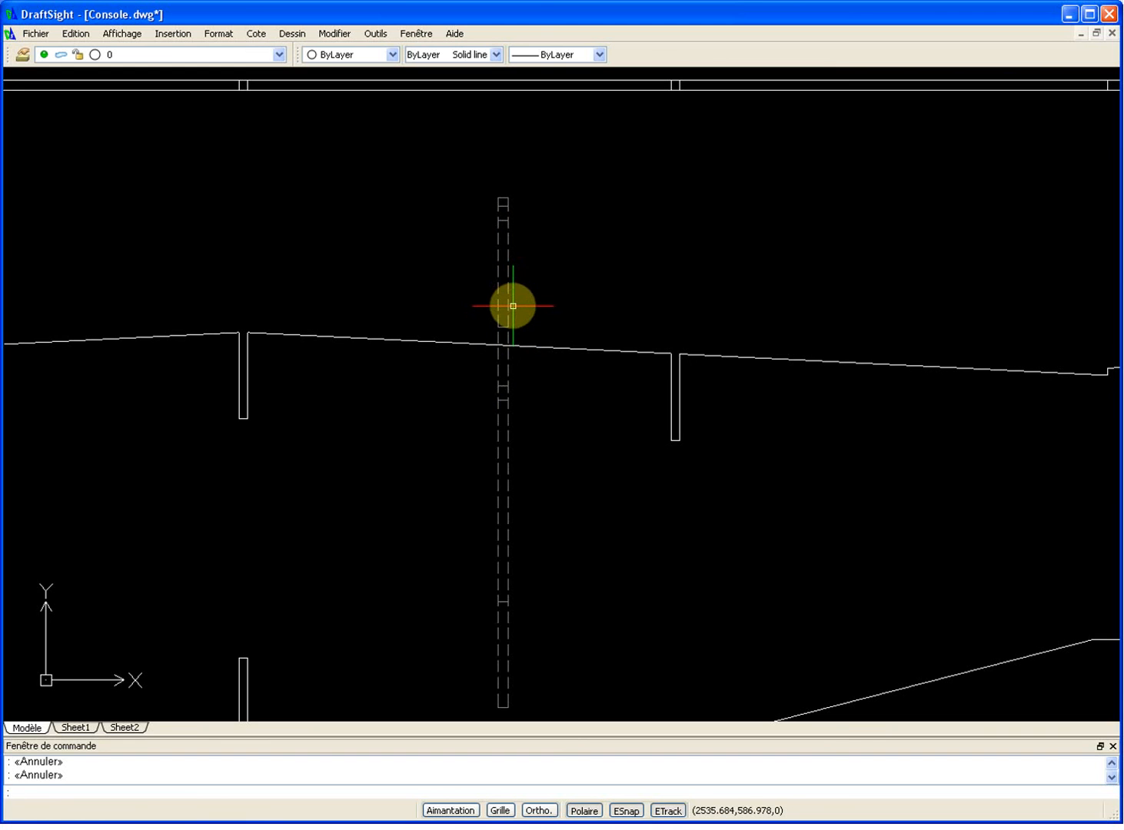
pyautogui.write('li')
pyautogui.press('Return')
pyautogui.press('Escape')
pyautogui.press('Escape')
pyautogui.write('l')
pyautogui.press('Return')
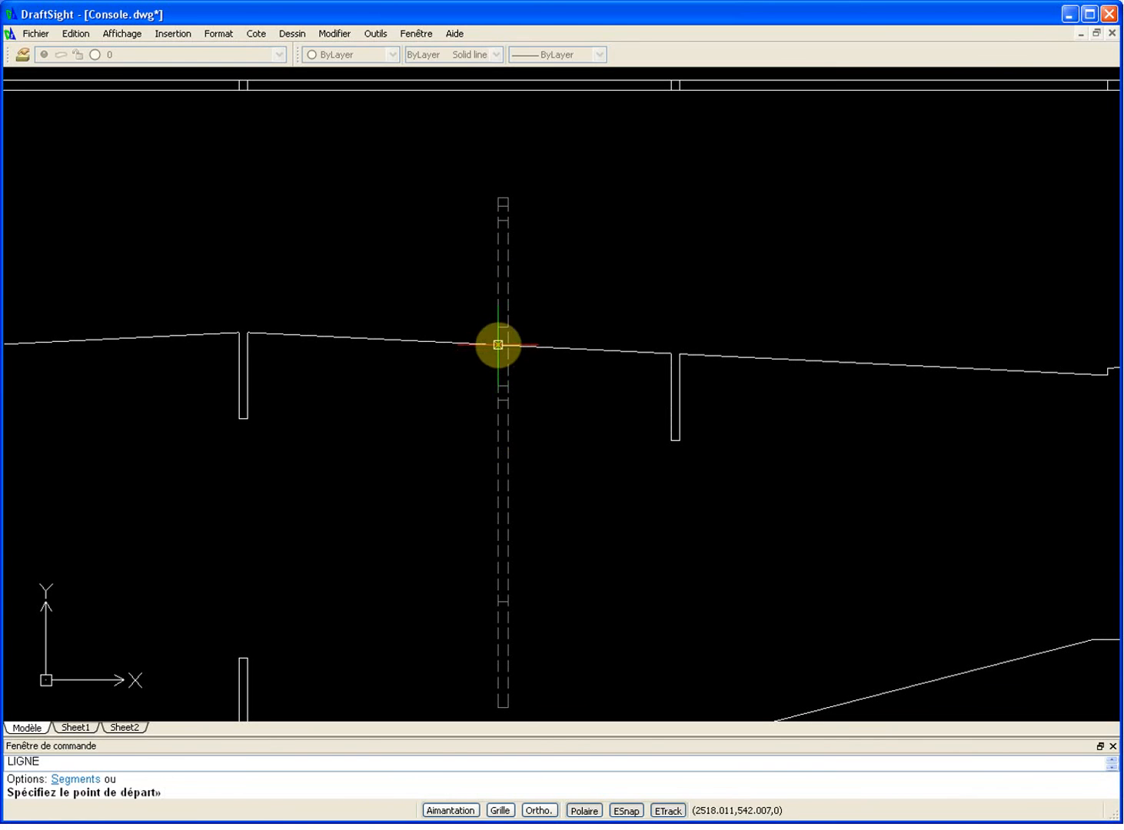
pyautogui.click(498, 344)
pyautogui.click(497, 198)
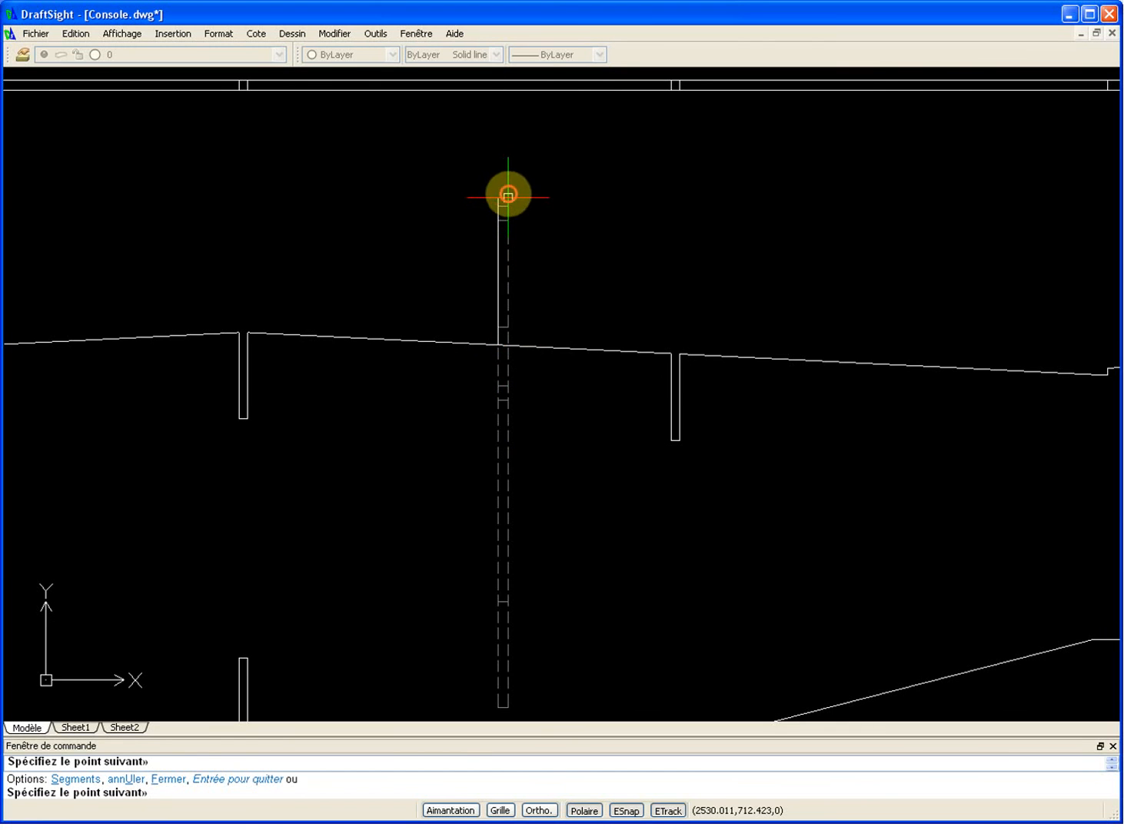
pyautogui.scroll(3, 513, 344)
# Step: Draw a vertical line down the dashed part's right edge from its top corner and end it on the sloped contour
pyautogui.click(484, 346)
pyautogui.scroll(5, 514, 355)
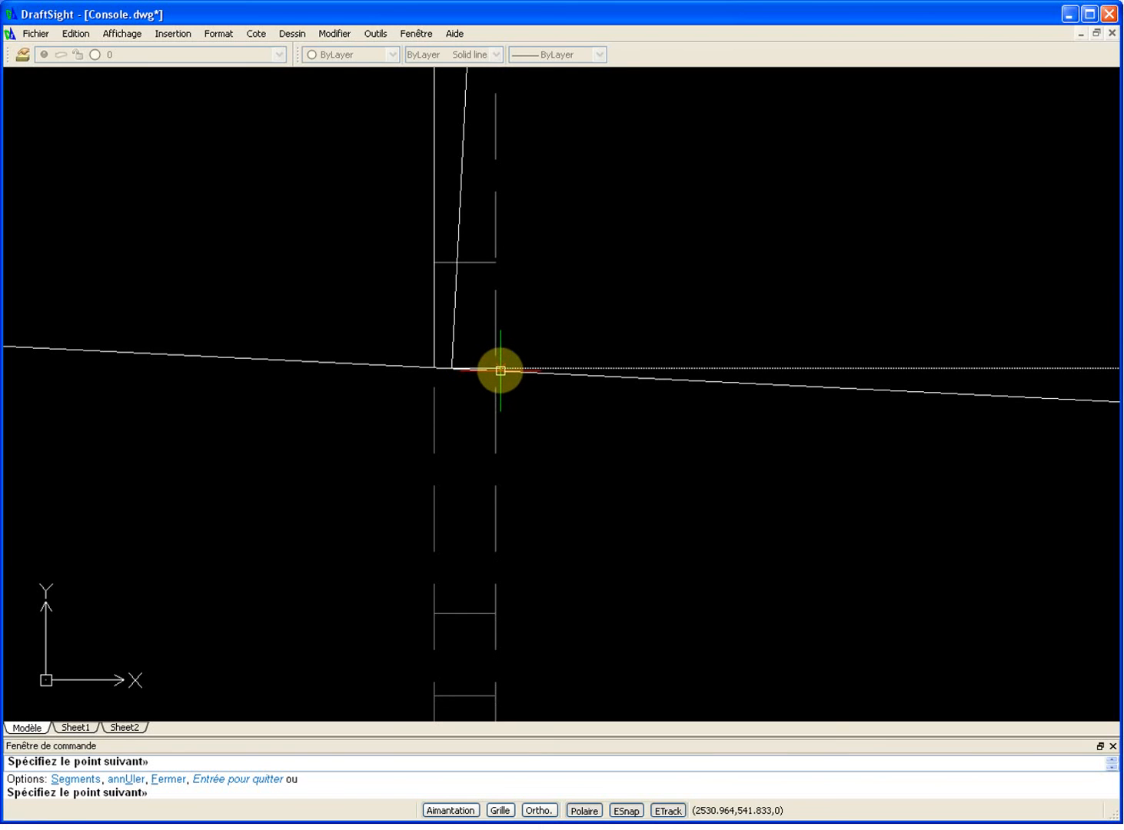
pyautogui.write('u')
pyautogui.press('Return')
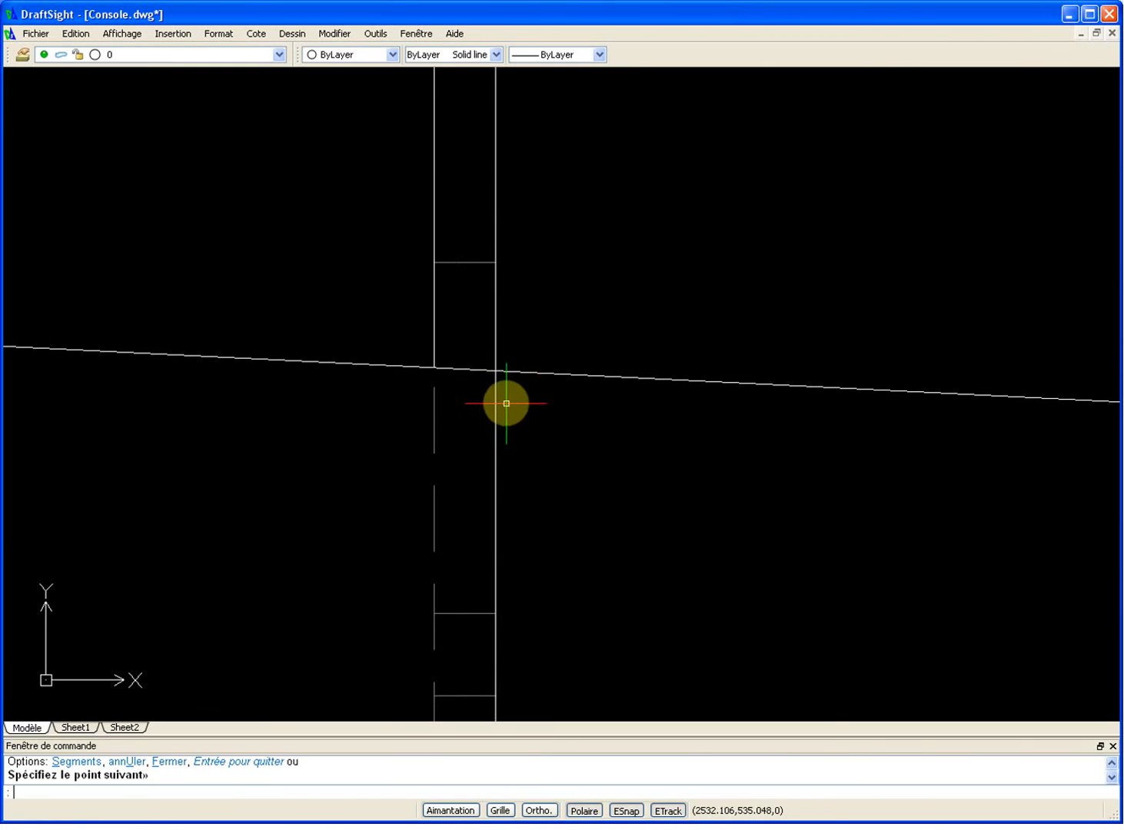
pyautogui.scroll(-5, 521, 421)
pyautogui.press('Escape')
pyautogui.click(520, 453)
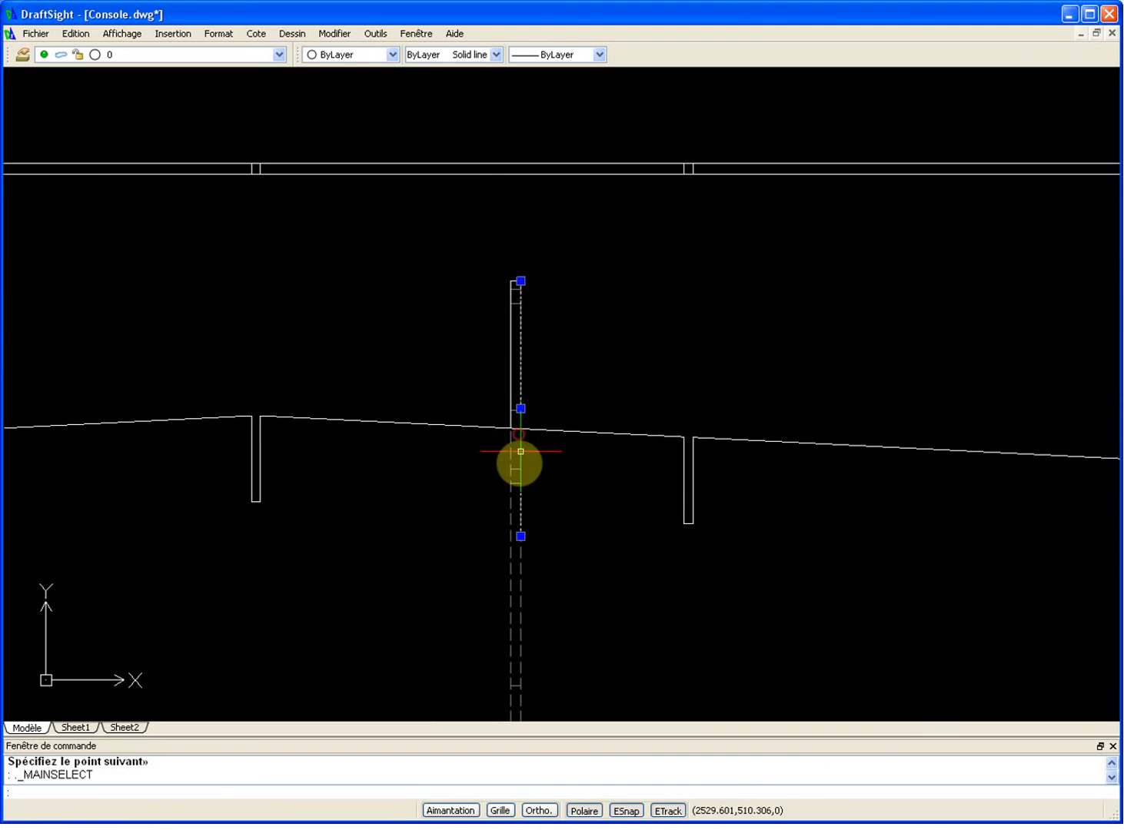
pyautogui.click(520, 536)
pyautogui.press('Escape')
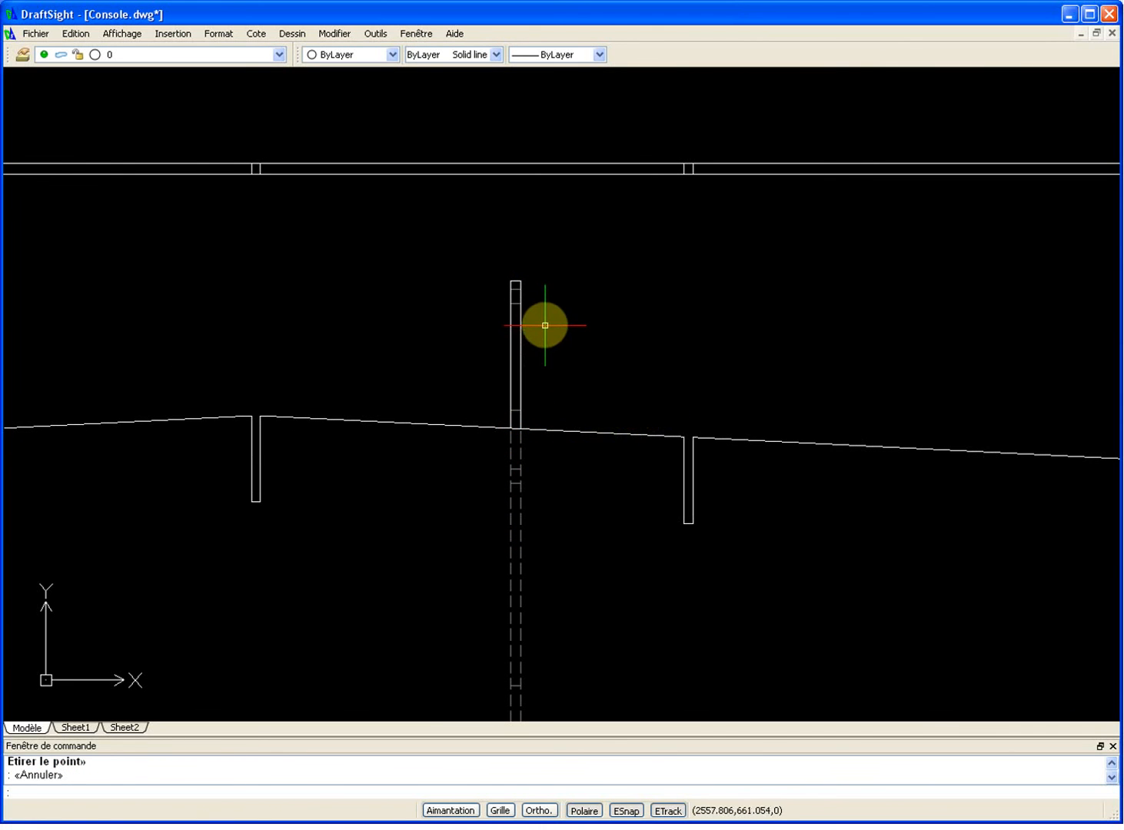
# Step: Trace the dashed part's two horizontal edges just below its top edge with continuous lines
pyautogui.write('l')
pyautogui.press('Return')
pyautogui.scroll(5, 502, 276)
pyautogui.click(464, 252)
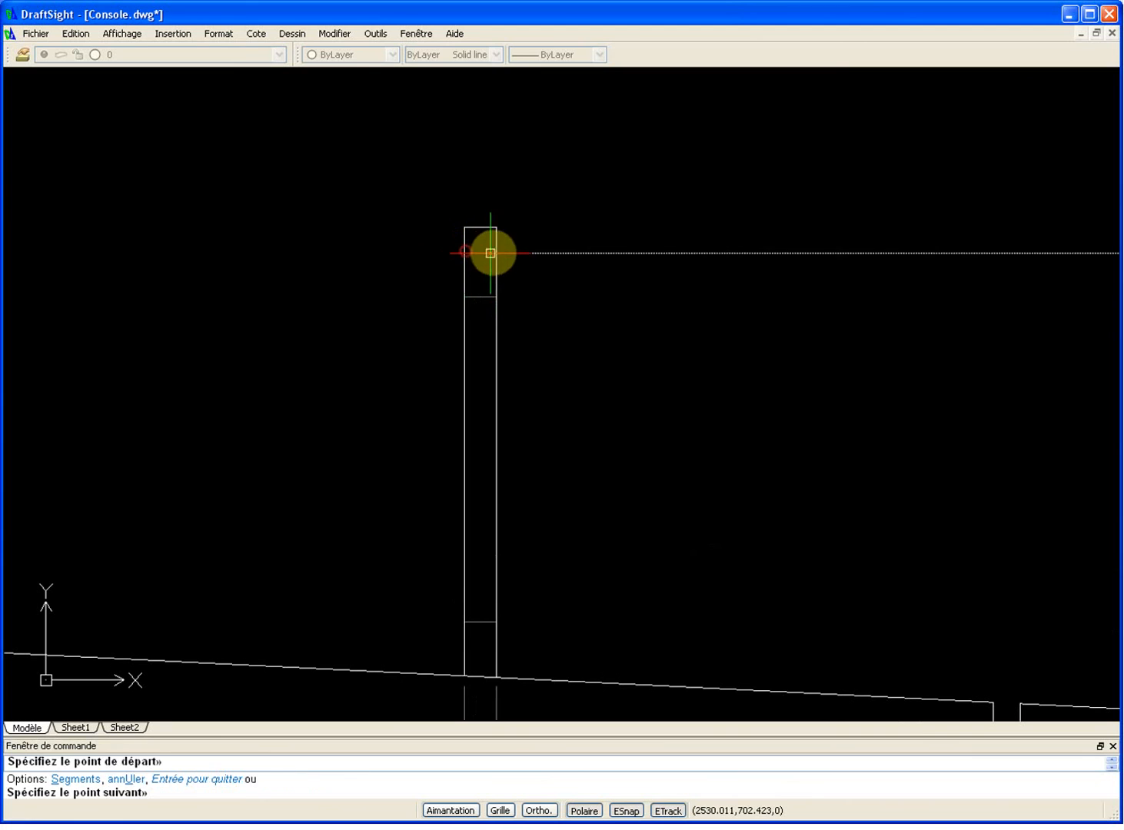
pyautogui.click(496, 252)
pyautogui.press('Return')
pyautogui.press('Return')
pyautogui.click(464, 296)
pyautogui.click(498, 296)
pyautogui.press('Escape')
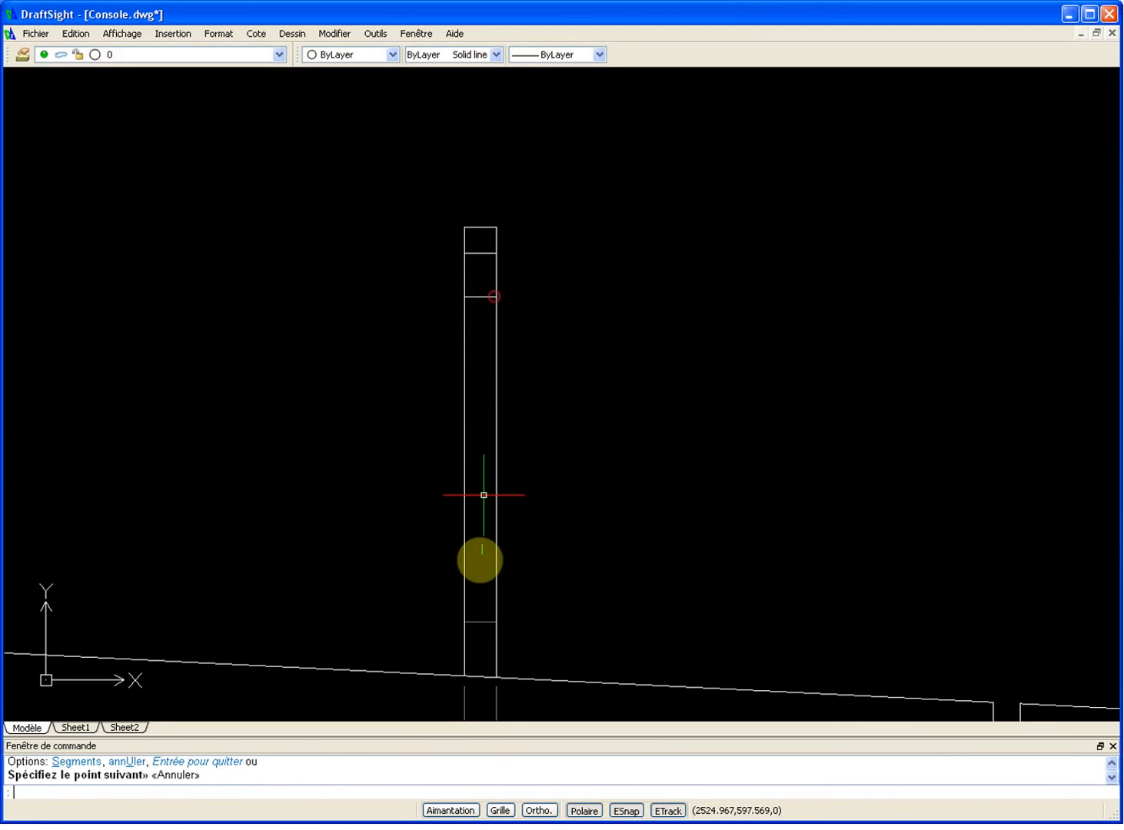
# Step: Trace the dashed part's horizontal edge just above the sloped contour with a continuous line
pyautogui.press('Return')
pyautogui.click(464, 622)
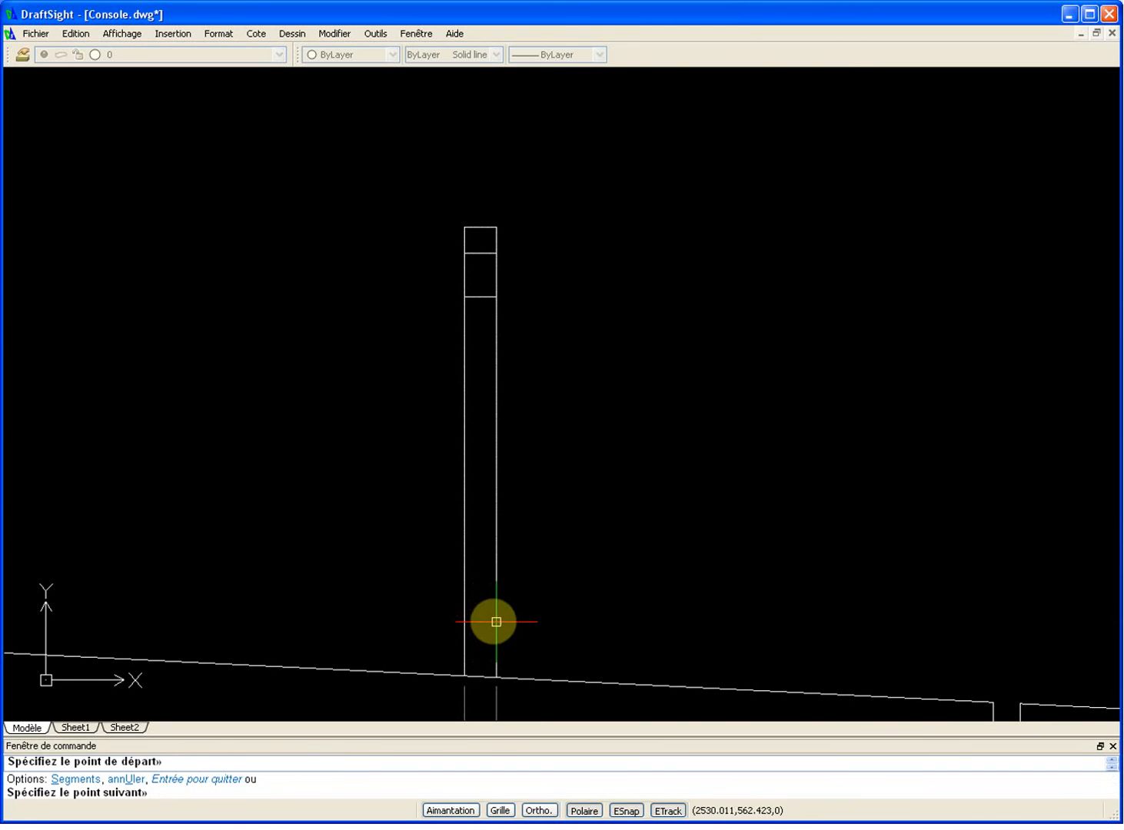
pyautogui.press('Escape')
# Step: Select all the continuous lines drawn on the cross part above the sloped upper contour in the front view
pyautogui.scroll(-3, 553, 627)
pyautogui.moveTo(572, 621); pyautogui.dragTo(547, 467, button='middle')
pyautogui.scroll(-1, 559, 561)
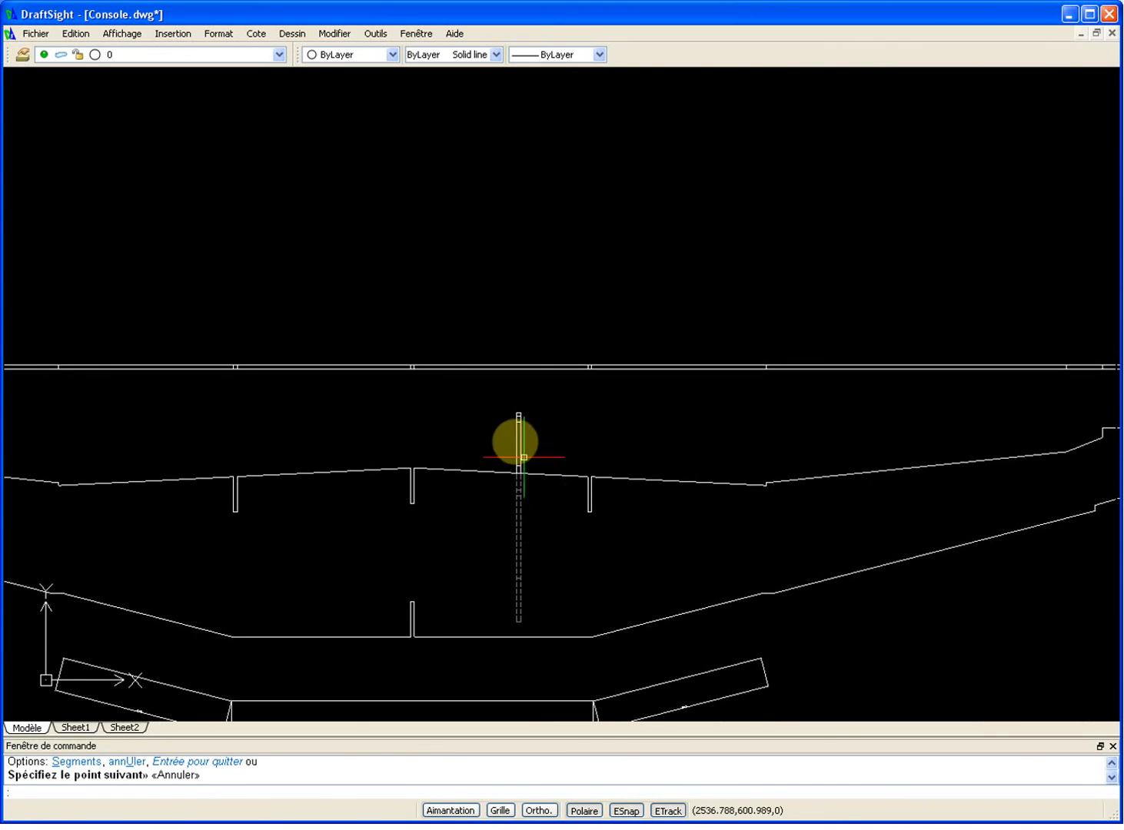
pyautogui.scroll(3, 509, 430)
pyautogui.click(494, 372)
pyautogui.click(581, 562)
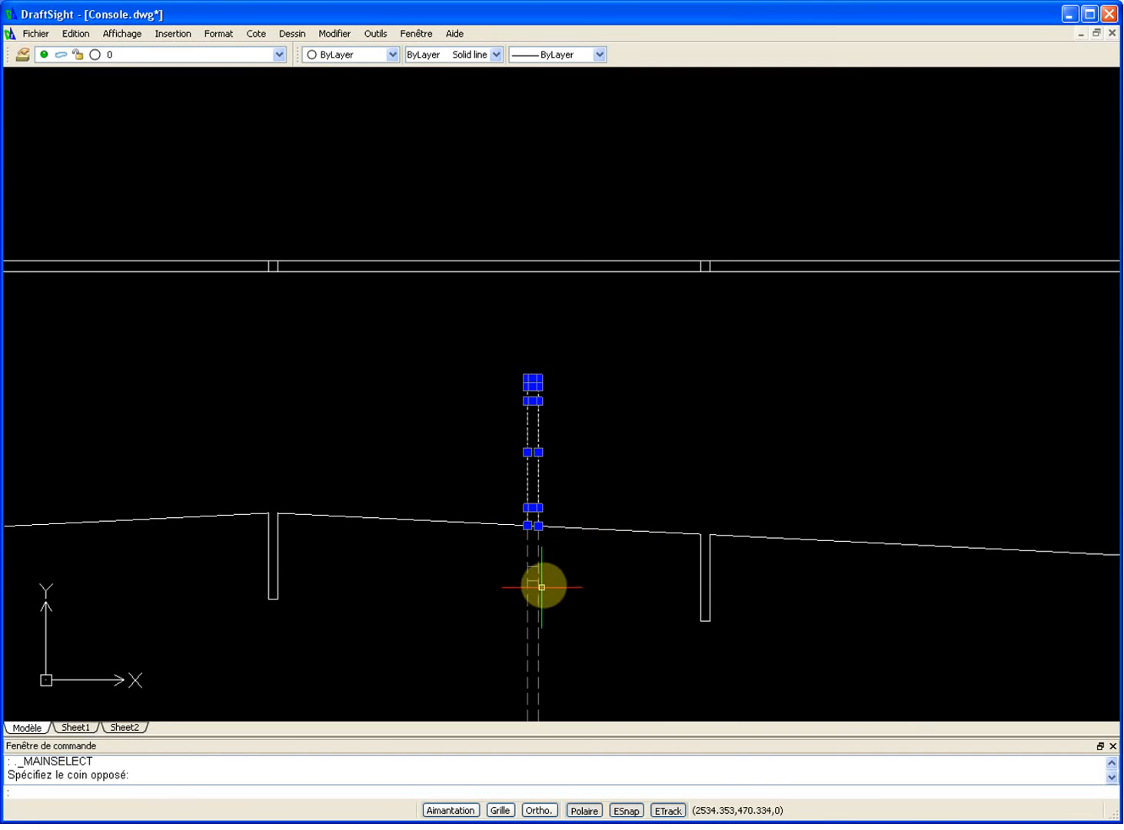
# Step: Move the separate narrow vertical part beyond the console's far end closer to the front view by its base grip
pyautogui.scroll(2, 540, 576)
pyautogui.scroll(2, 538, 566)
pyautogui.scroll(-2, 544, 552)
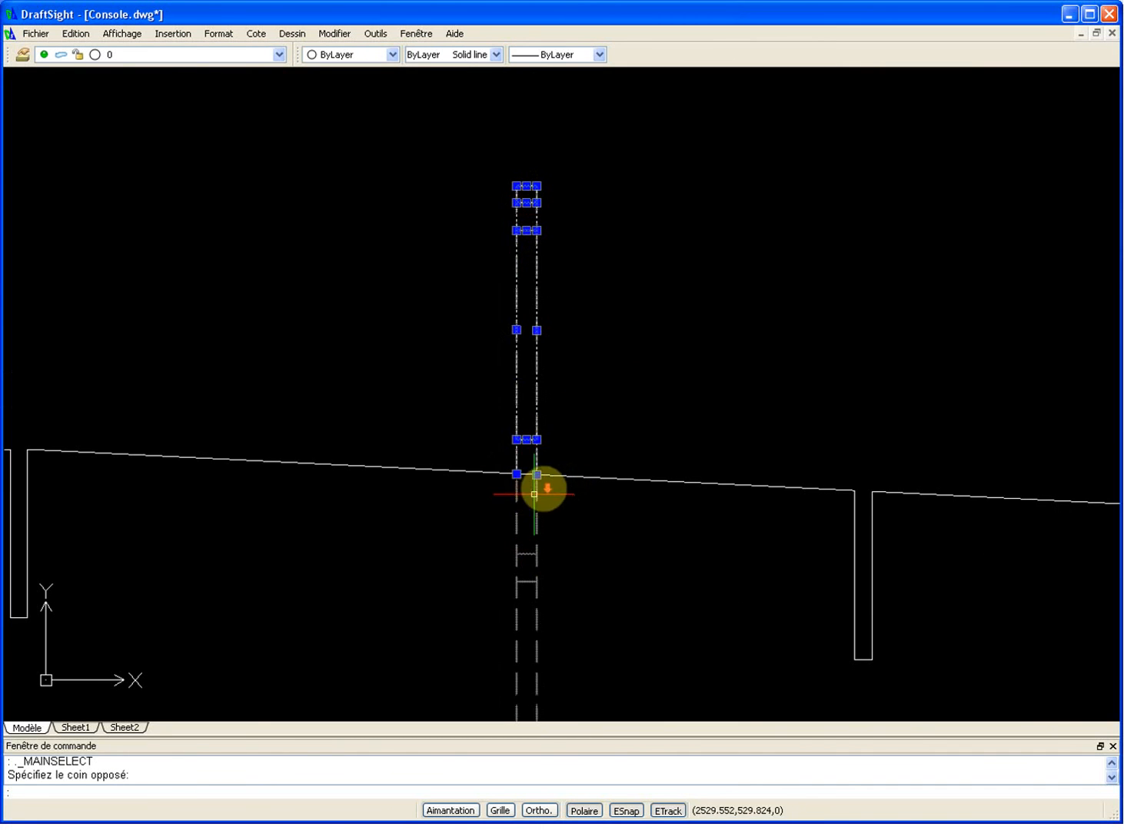
pyautogui.scroll(-3, 544, 489)
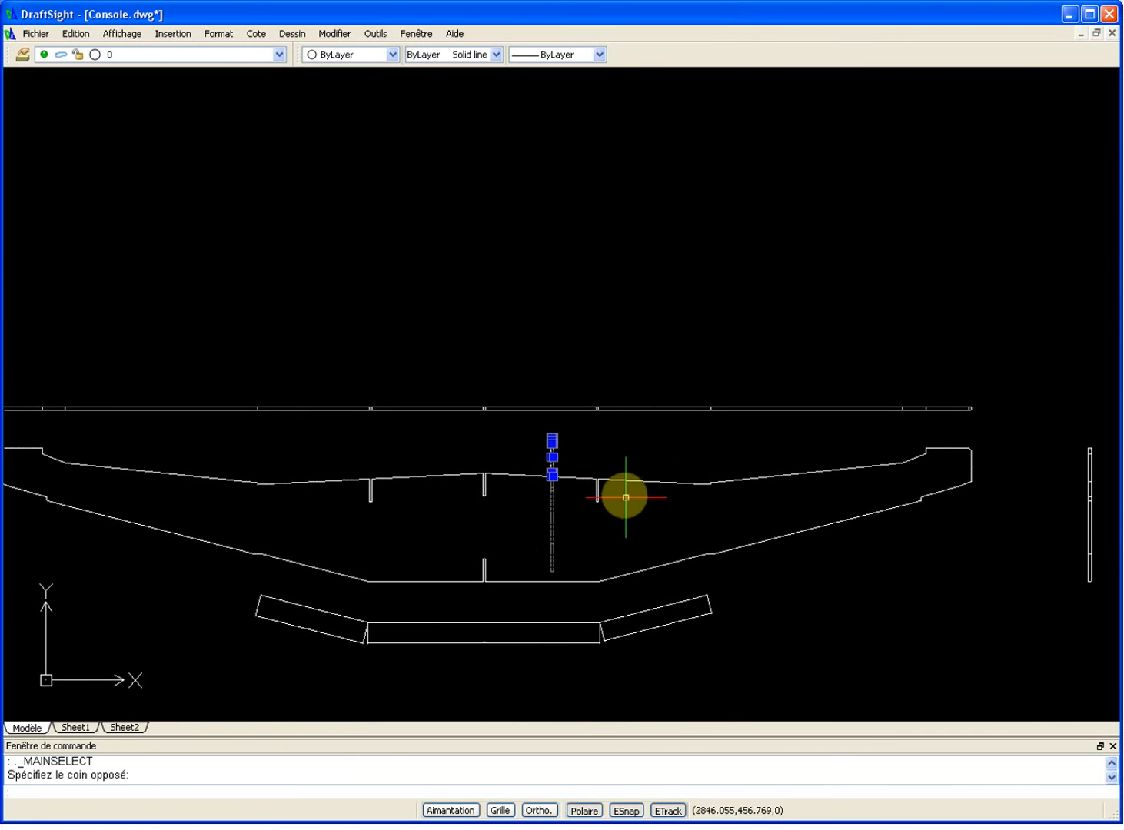
pyautogui.scroll(2, 624, 490)
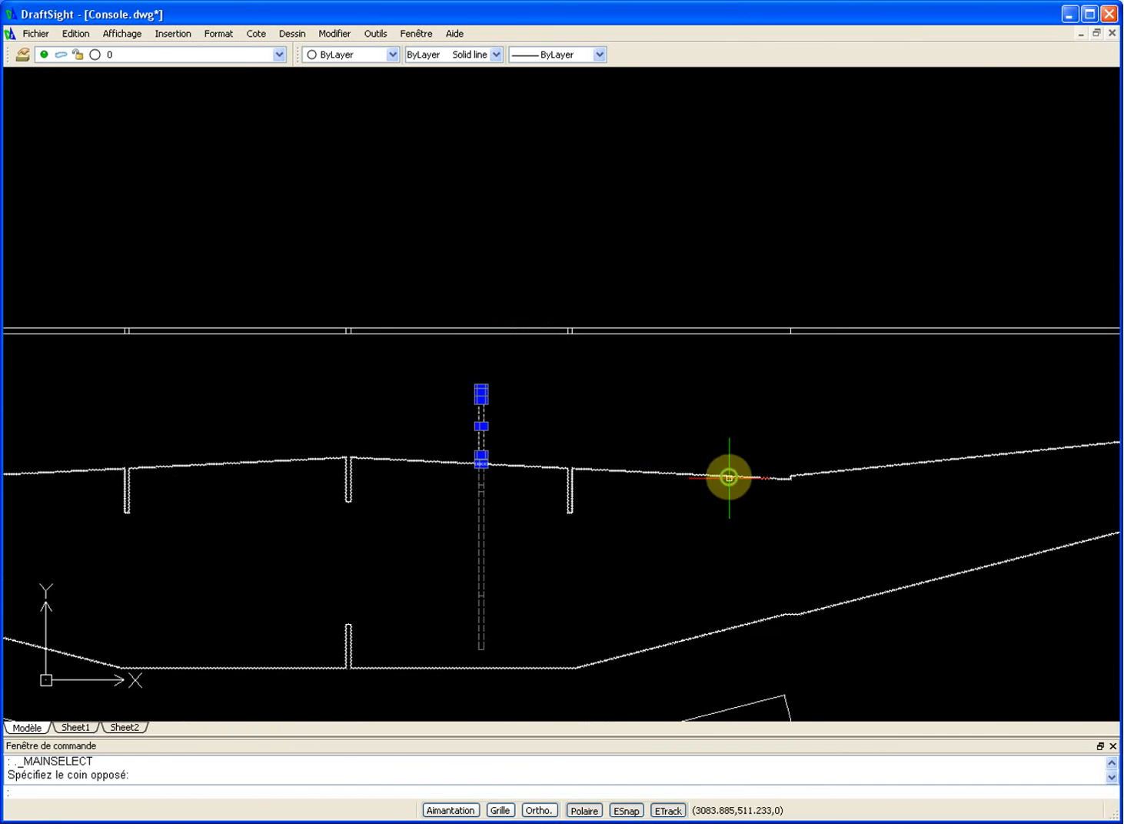
pyautogui.scroll(-1, 726, 477)
pyautogui.moveTo(727, 476); pyautogui.dragTo(270, 466, button='middle')
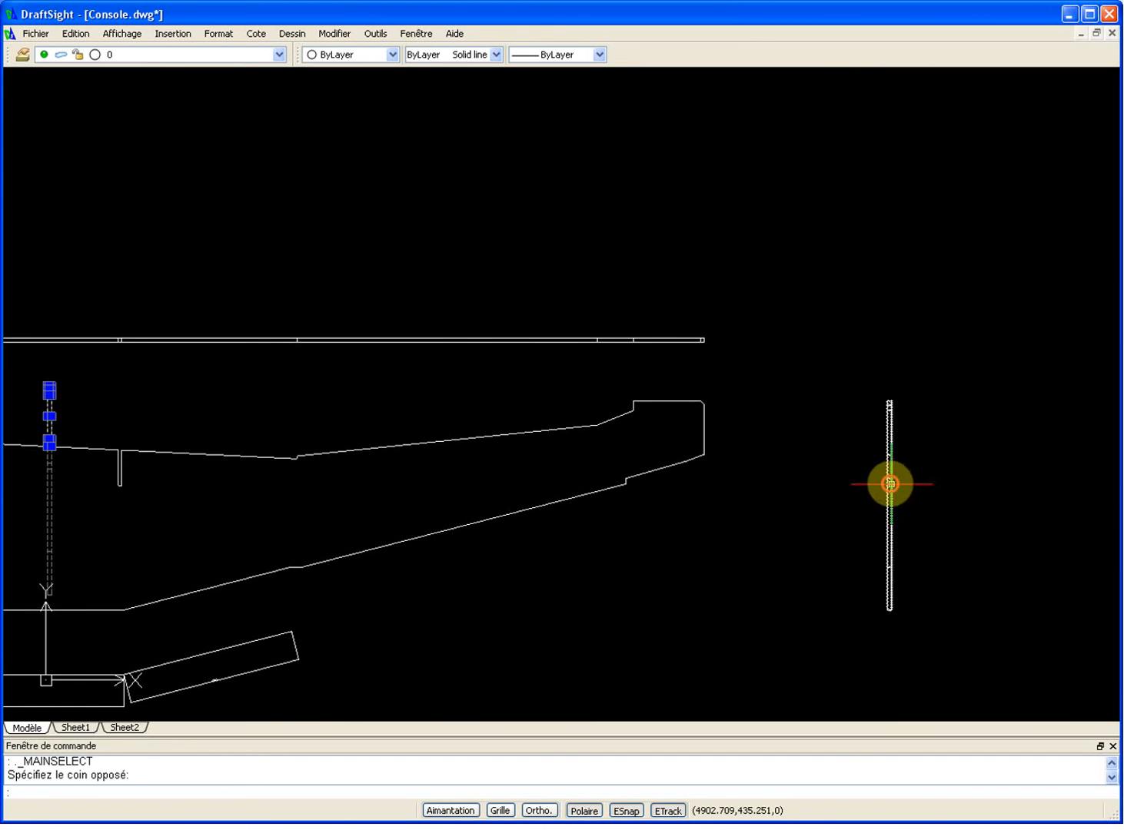
pyautogui.click(891, 484)
pyautogui.click(887, 609)
pyautogui.click(758, 615)
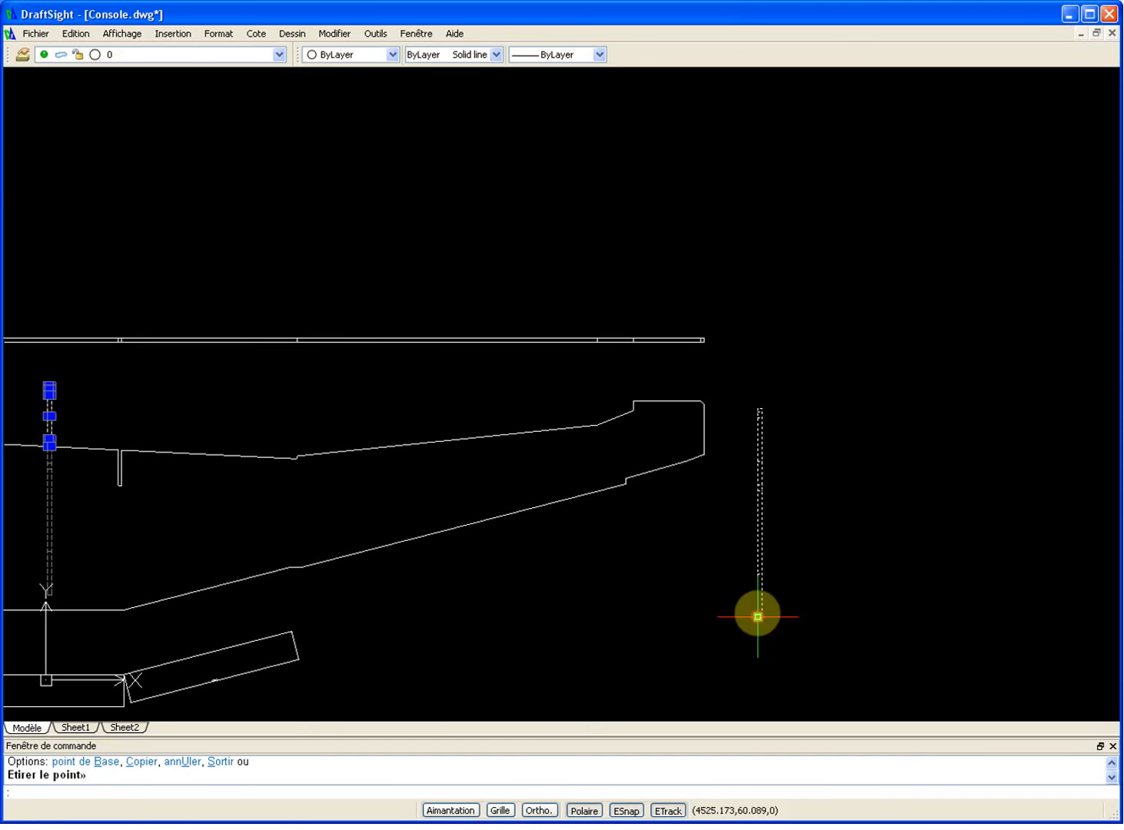
# Step: Open the list of available layers with the relocated narrow part and the continuous lines still selected
pyautogui.click(238, 55)
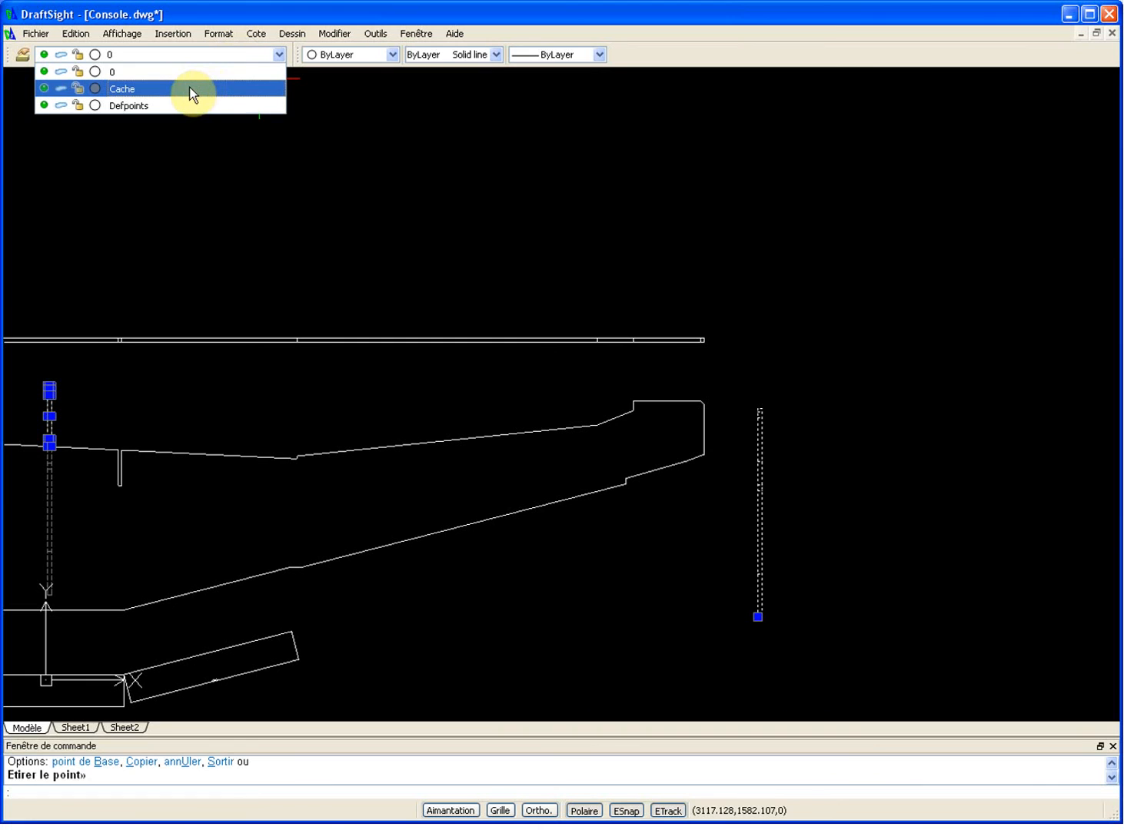